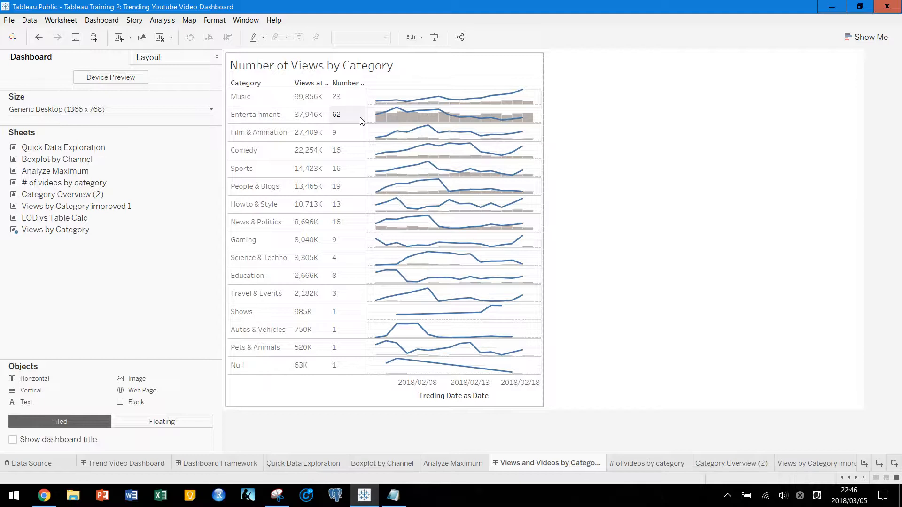
Compare the Views and Videos by Category dashboard with the Trend Video Dashboard, examining the category views, video counts and trend charts
mouse_move(529, 134)
left_click(568, 170)
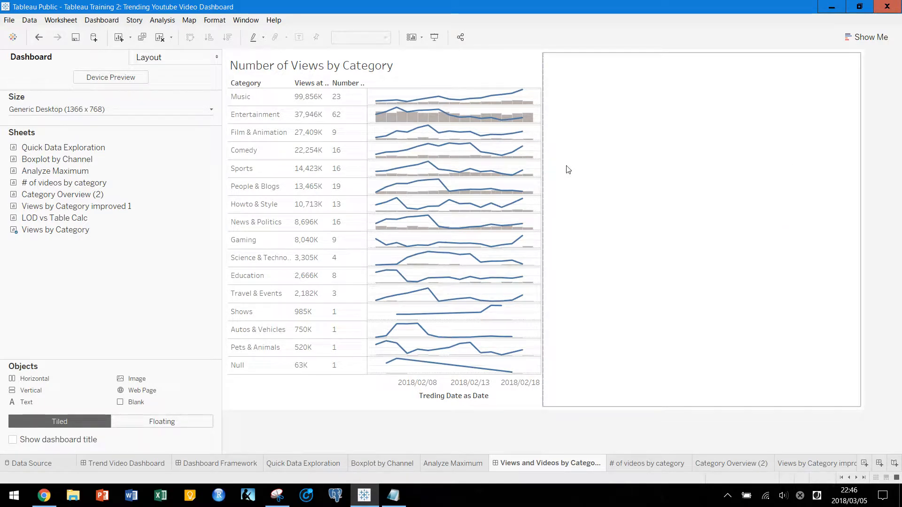
left_click(324, 171)
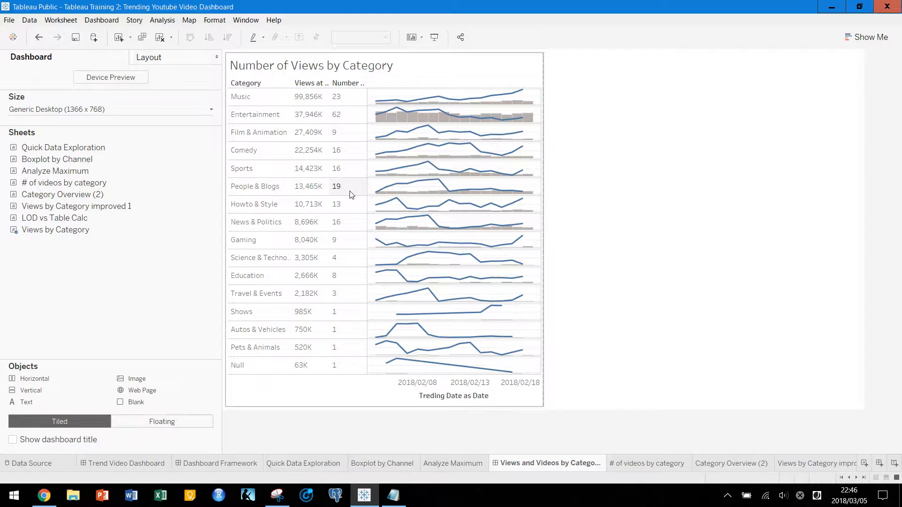
left_click(332, 422)
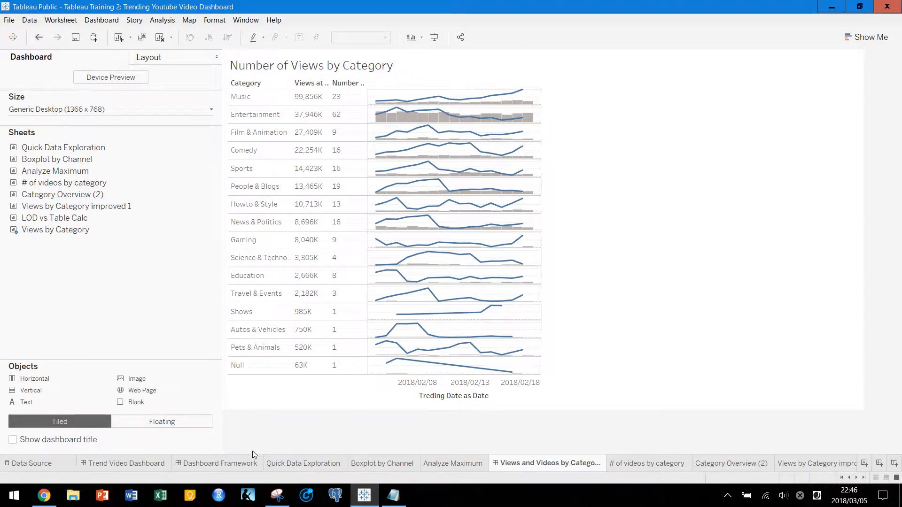
left_click(152, 463)
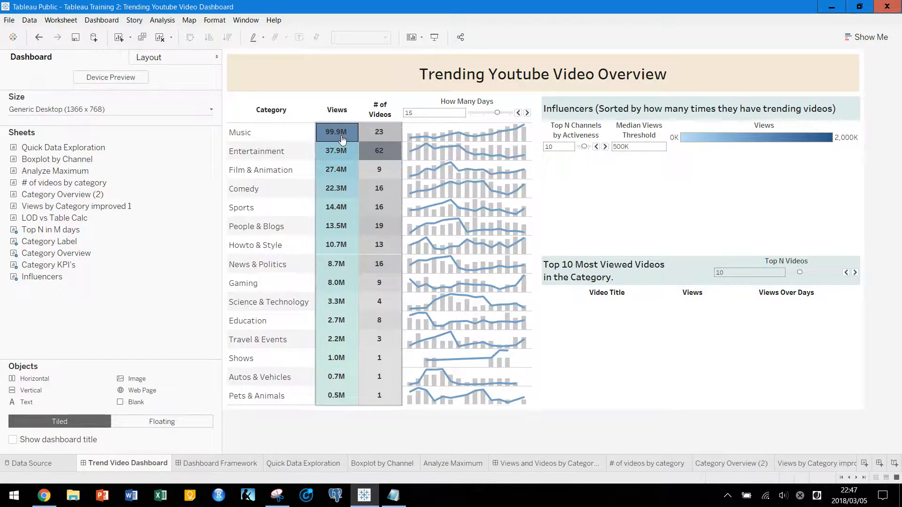
mouse_move(414, 138)
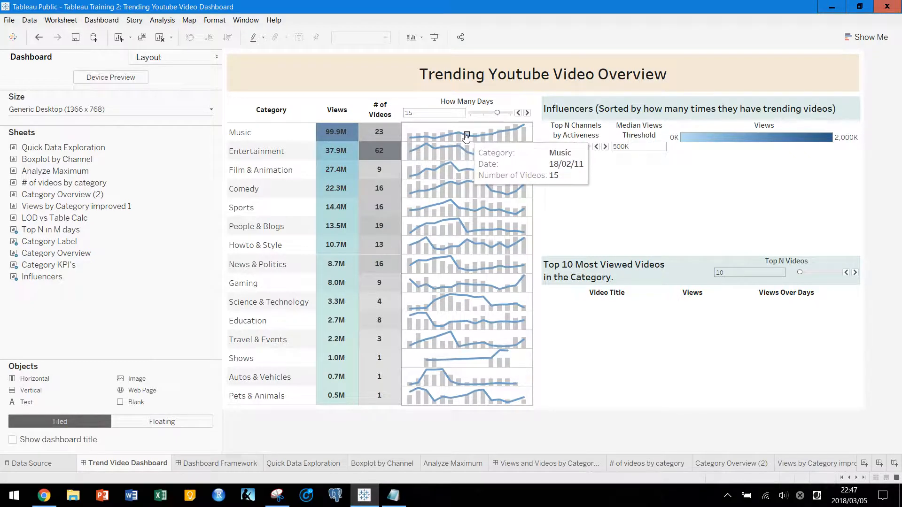
mouse_move(524, 128)
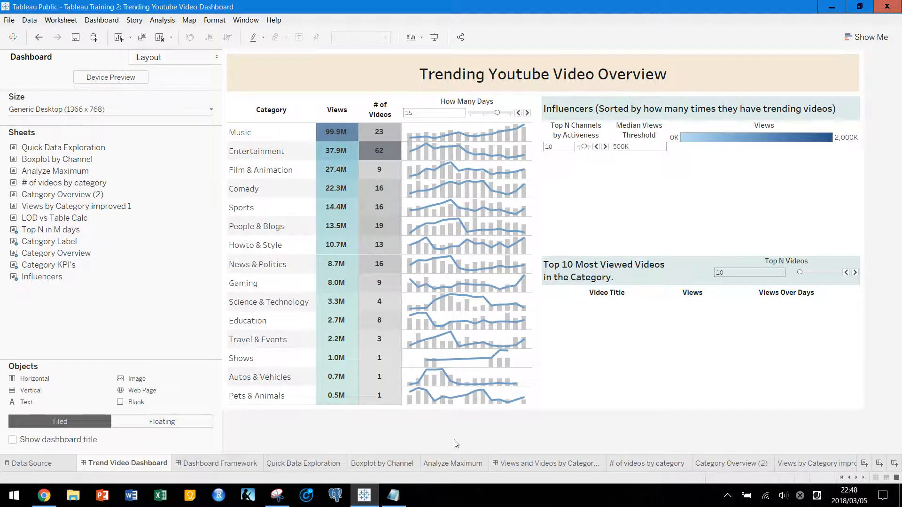
left_click(528, 465)
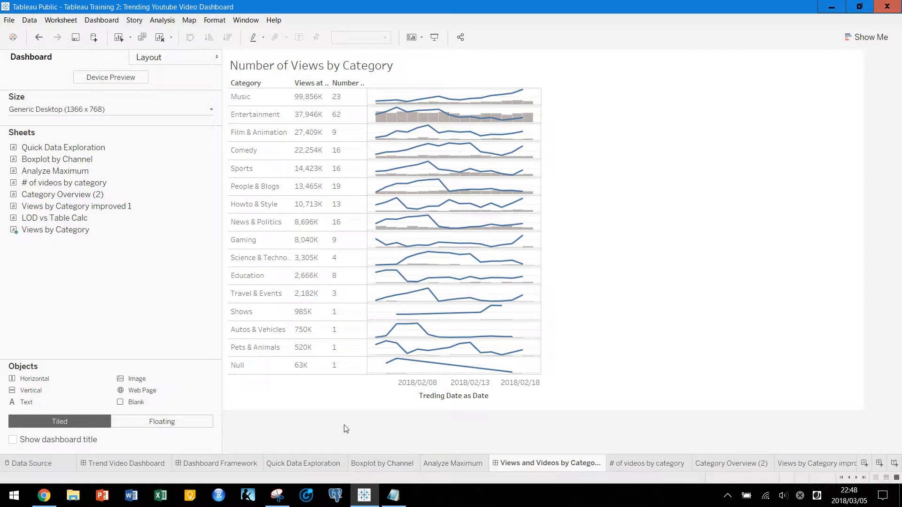
Go to the Views by Category worksheet from its dashboard and examine the color assignments of the Number of Records and views measures
left_click(346, 403)
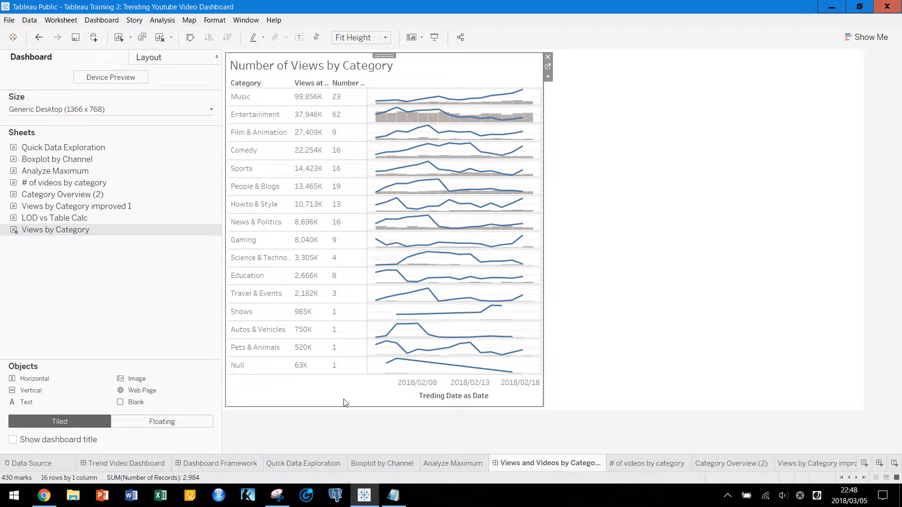
left_click(548, 67)
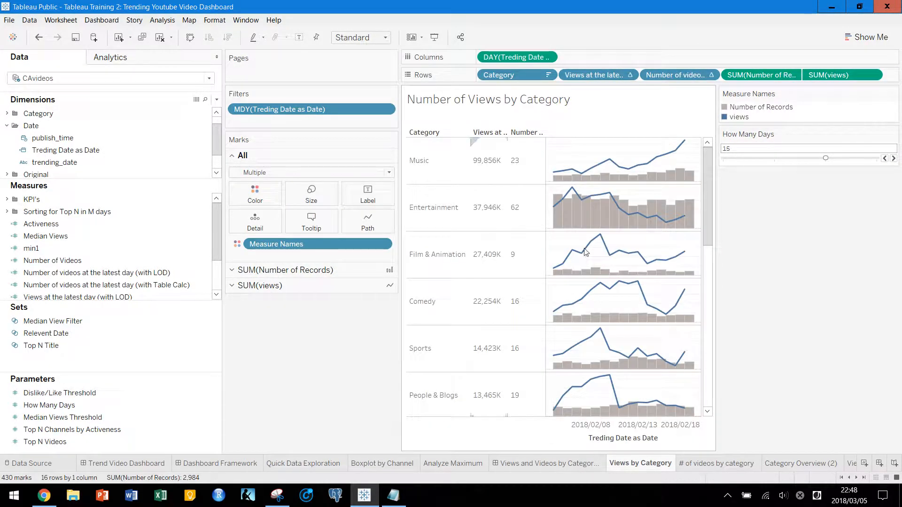
left_click_drag(716, 233, 800, 220)
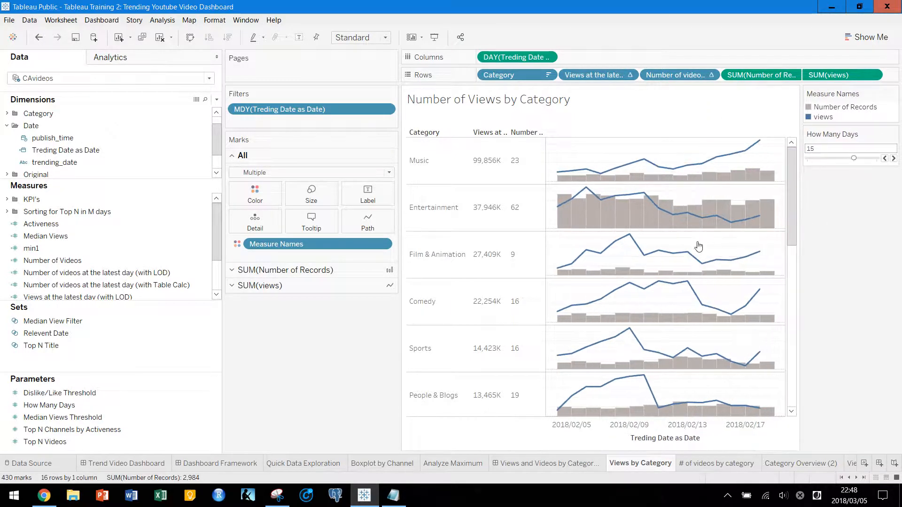
left_click(303, 270)
left_click(265, 220)
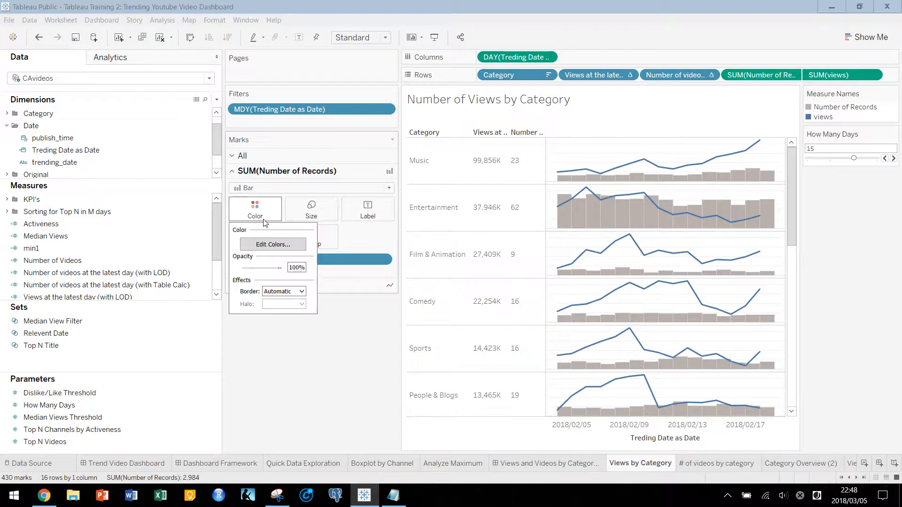
left_click(273, 244)
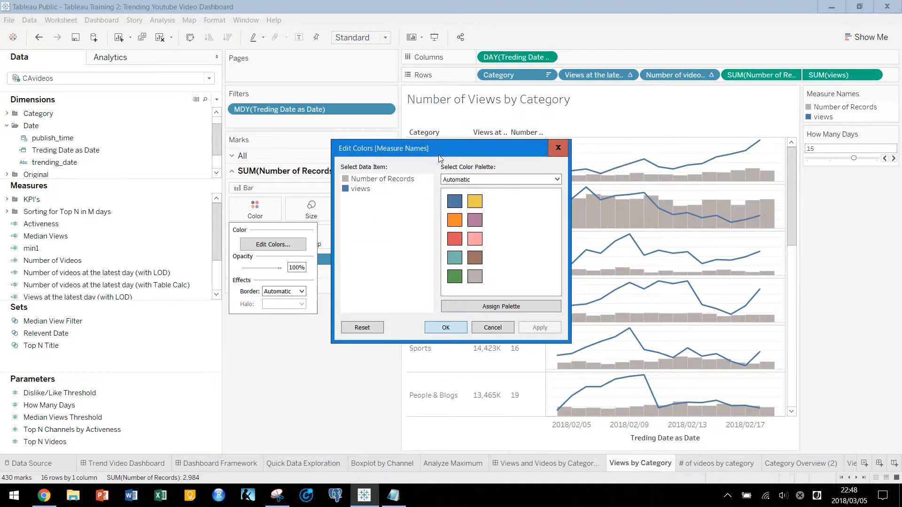
left_click_drag(441, 159, 454, 277)
left_click(416, 297)
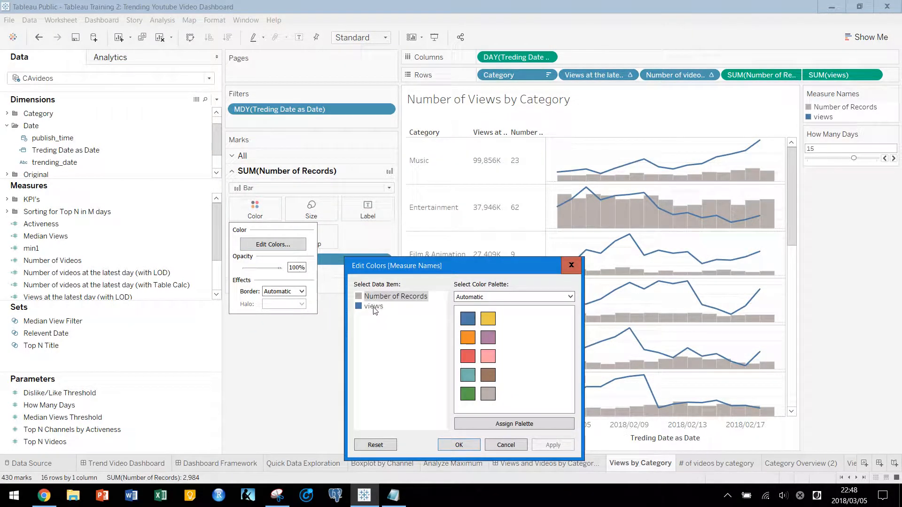
left_click(571, 265)
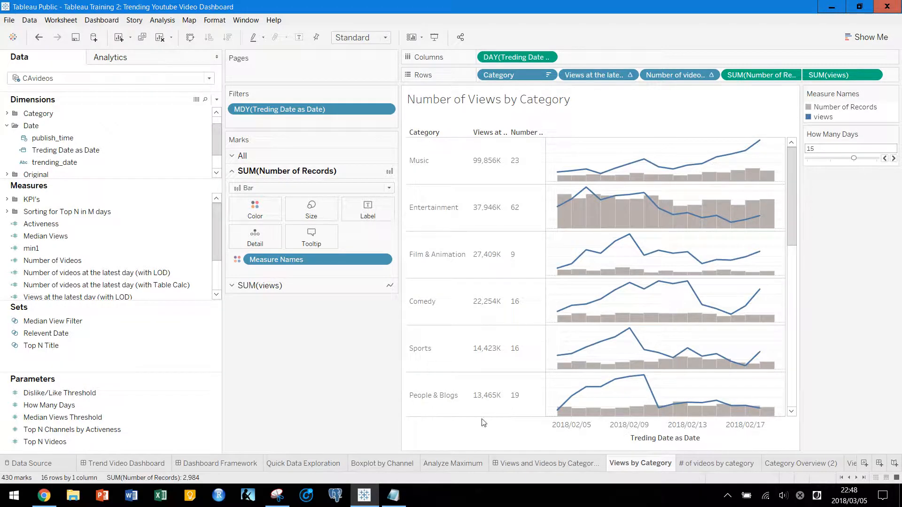
Create a new blank worksheet and place it directly after the Views and Videos by Category dashboard
left_click(562, 463)
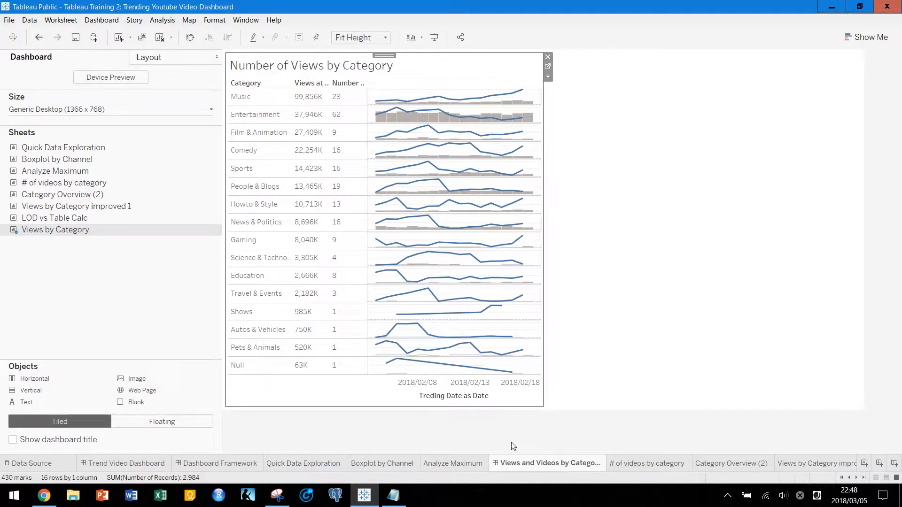
left_click(640, 465)
left_click(565, 464)
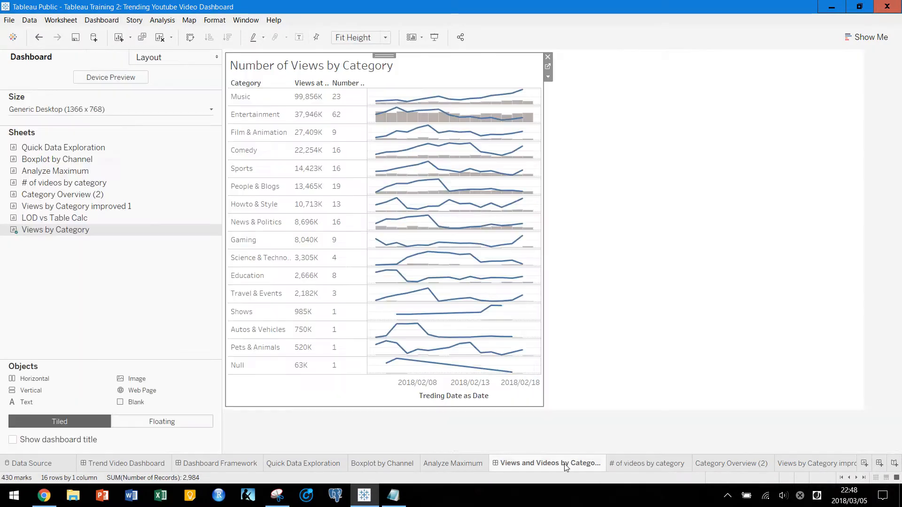
left_click(865, 463)
left_click_drag(836, 463, 730, 466)
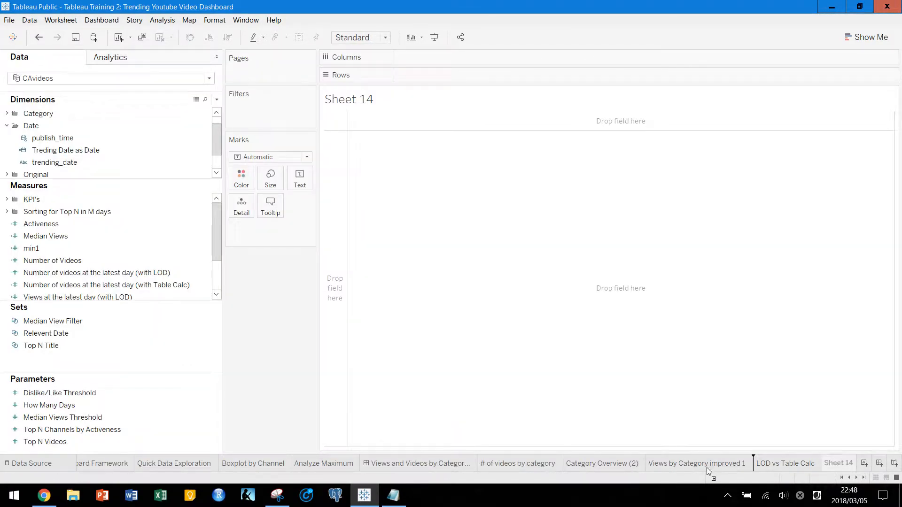
left_click_drag(503, 467, 502, 466)
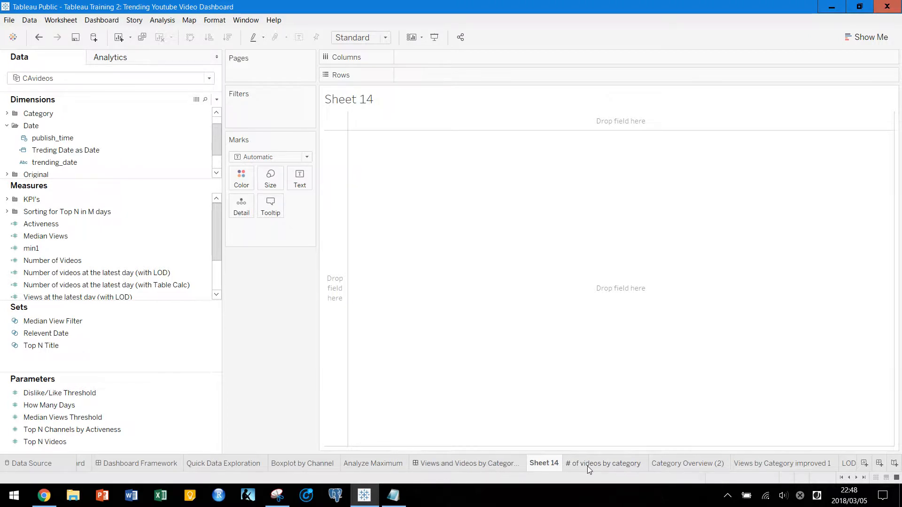
Go to the Views by Category worksheet from the Views and Videos by Category dashboard and duplicate it
left_click(613, 466)
left_click(540, 468)
left_click(487, 464)
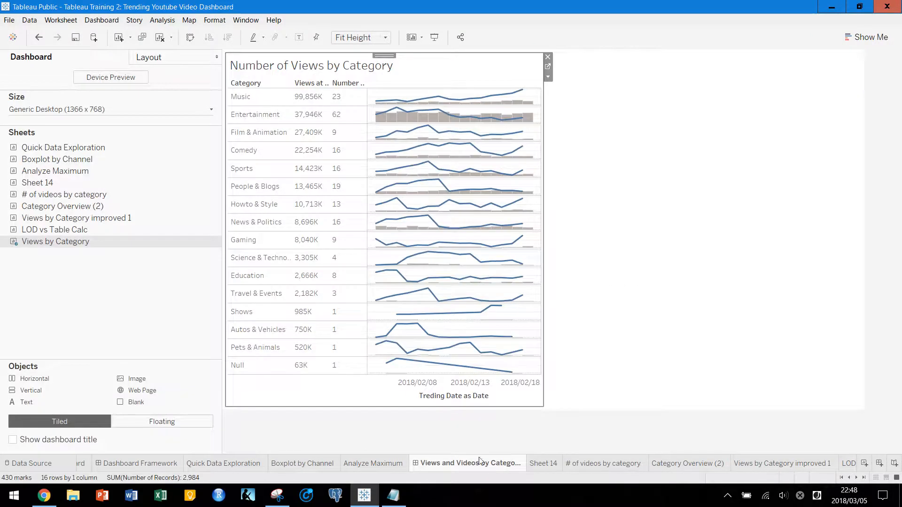
left_click(548, 66)
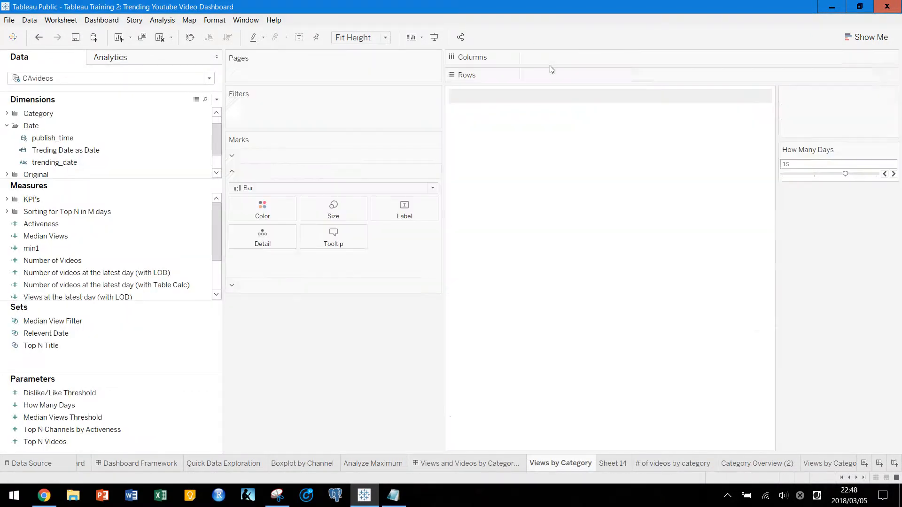
right_click(555, 465)
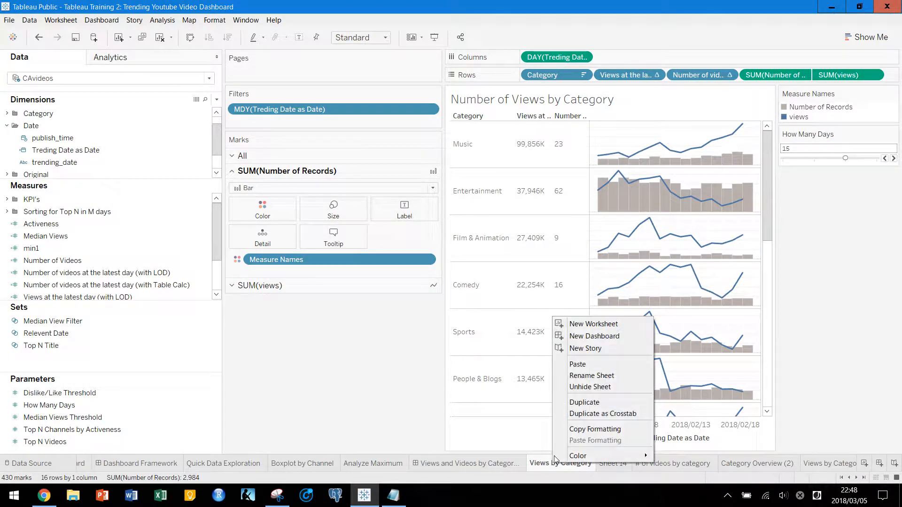
left_click(572, 403)
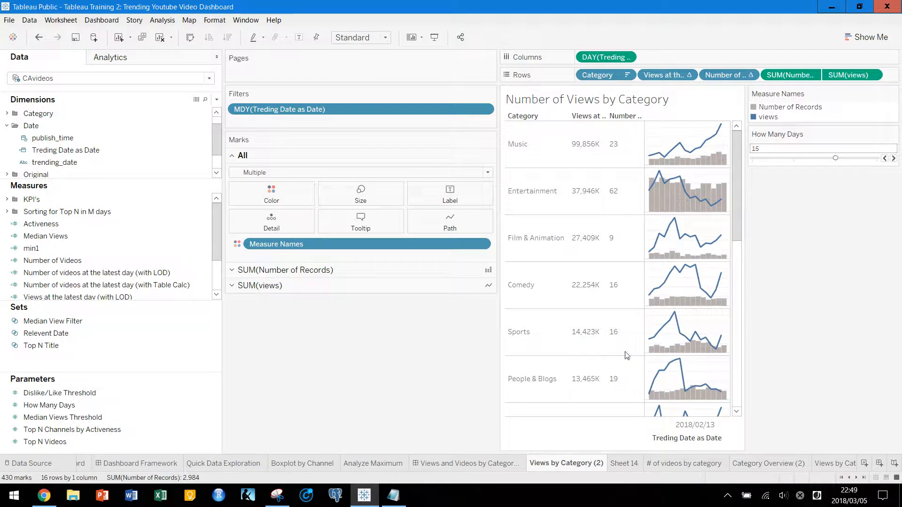
Widen the chart area of the duplicated Views by Category worksheet by narrowing the legend and Marks areas
left_click_drag(746, 264, 841, 265)
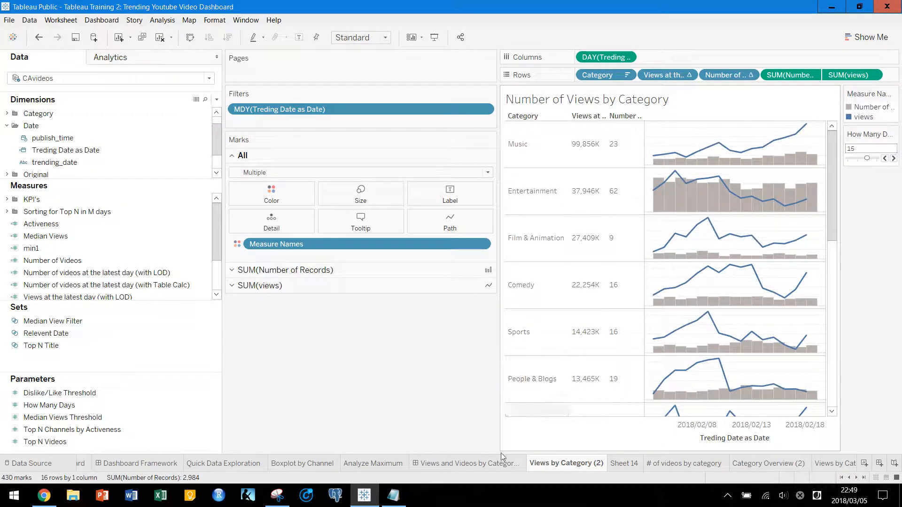
left_click(488, 464)
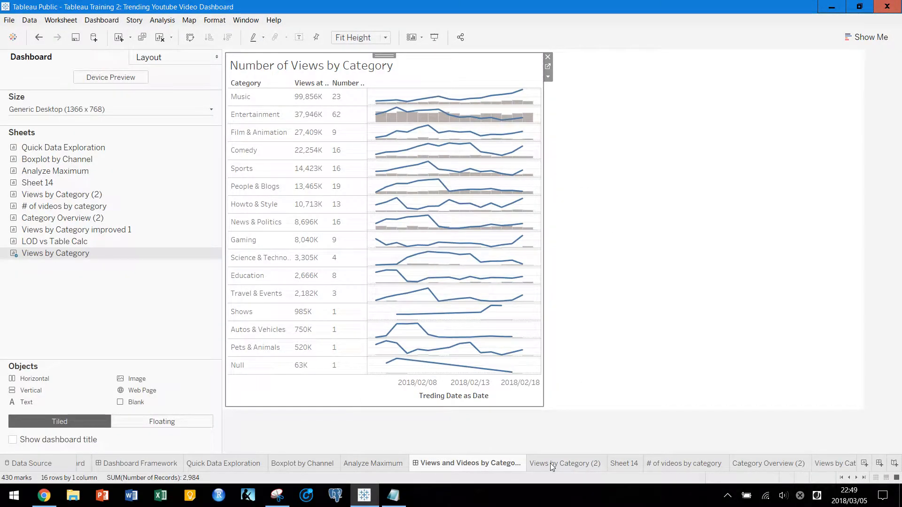
left_click(568, 465)
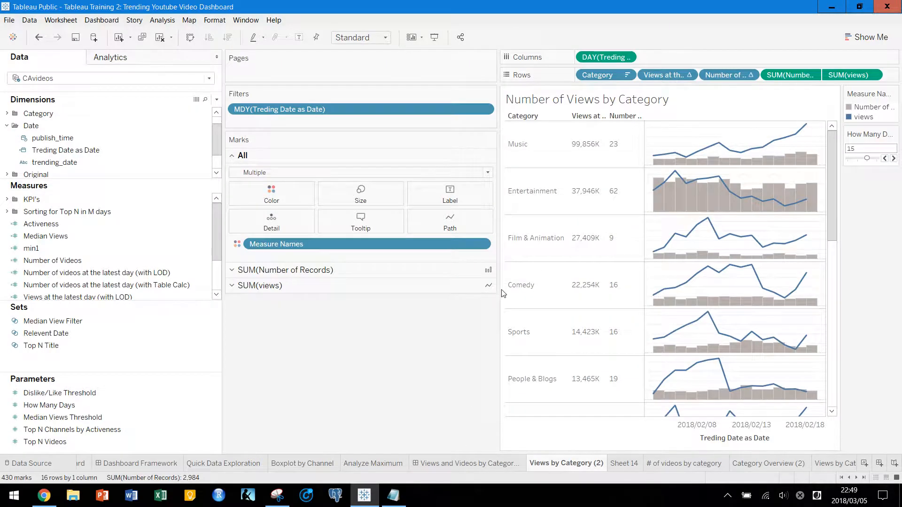
left_click_drag(465, 292, 359, 292)
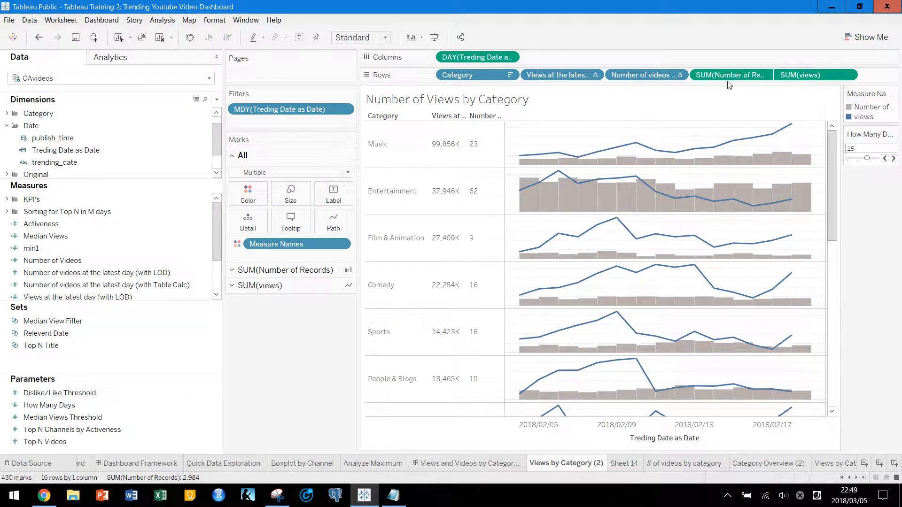
Remove all measures from Rows and the trending date from Columns, leaving only Category in the duplicated worksheet
left_click_drag(730, 73, 112, 271)
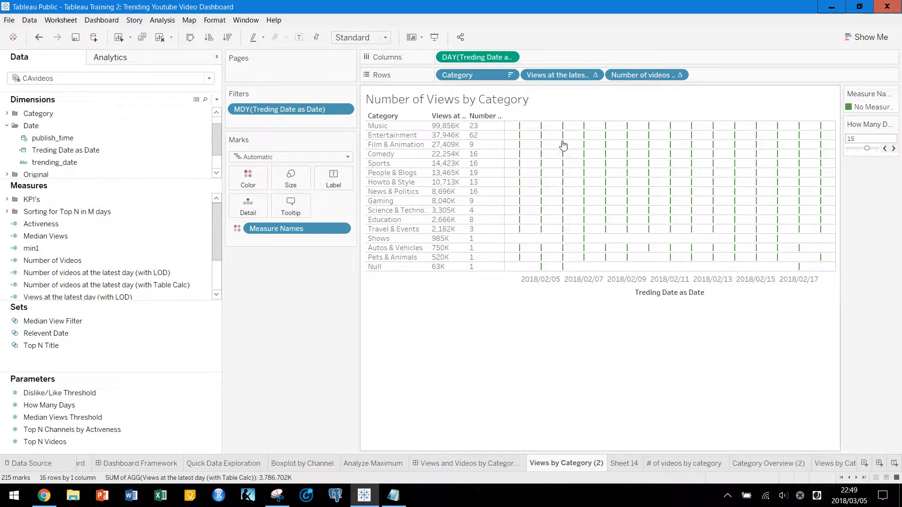
left_click(594, 75)
left_click(595, 75)
left_click(595, 75)
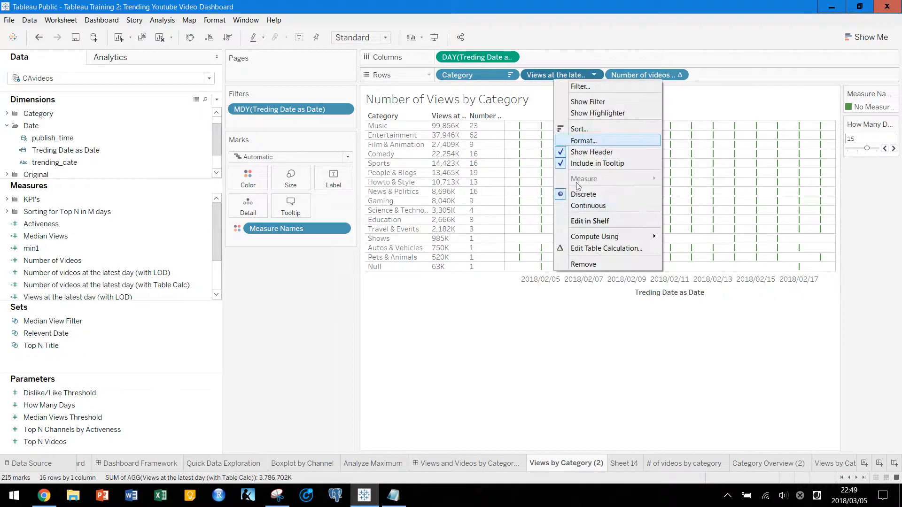
left_click(550, 266)
left_click(592, 75)
left_click(611, 257)
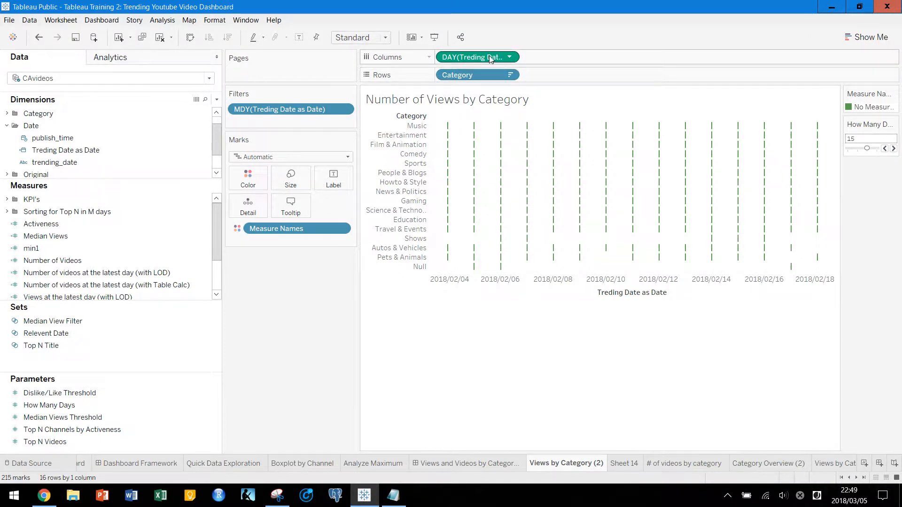
left_click_drag(493, 58, 263, 295)
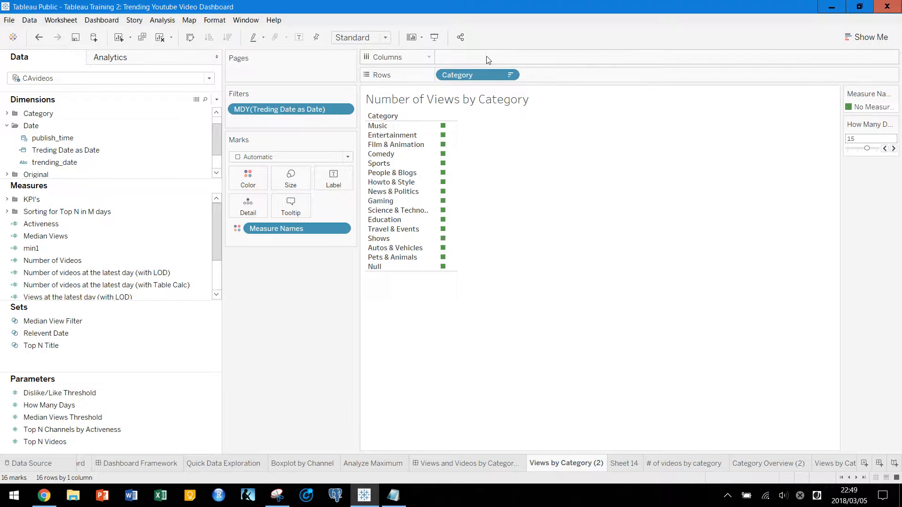
Examine the formula of the min1 calculated field and close it without changes
right_click(66, 249)
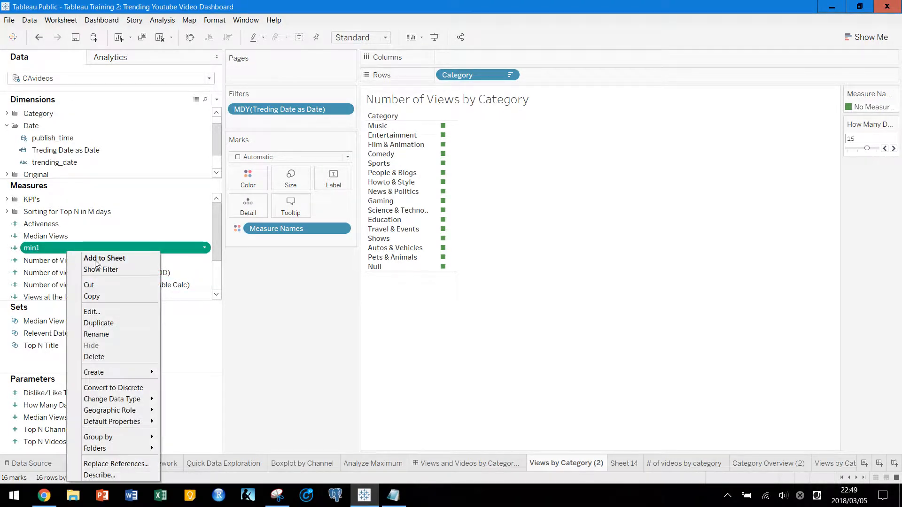
left_click(109, 312)
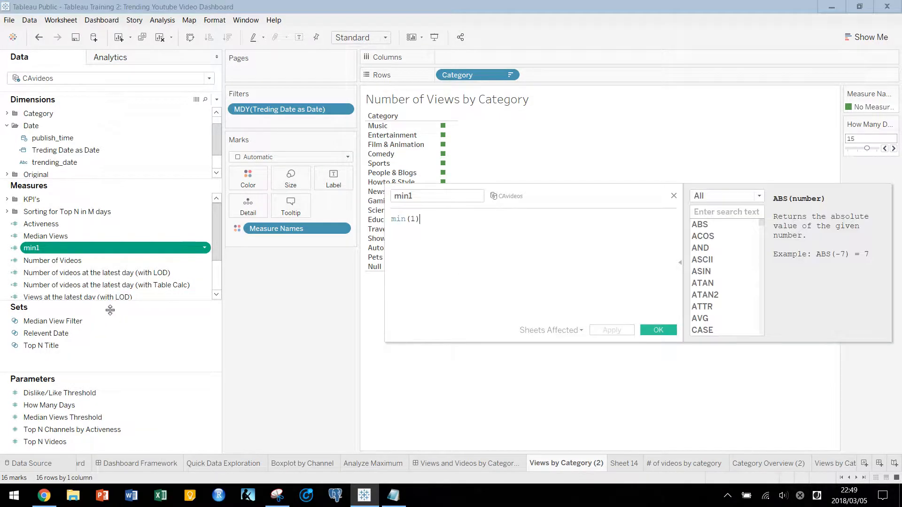
triple_click(460, 225)
left_click(553, 227)
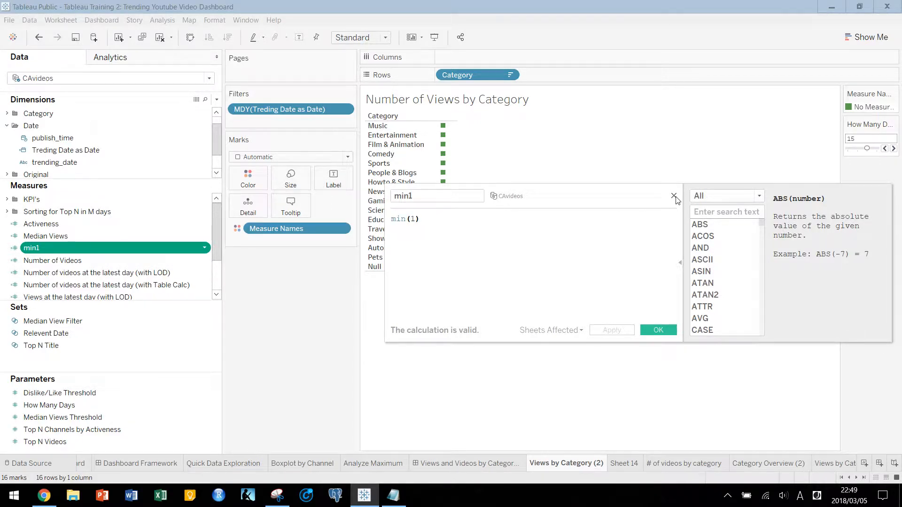
left_click(674, 196)
Create a calculated field named Blank with an empty string '' as its formula
scroll(61, 142, "down", 1)
scroll(60, 140, "up", 1)
left_click(7, 138)
left_click(30, 171)
right_click(31, 174)
left_click(56, 176)
type("''")
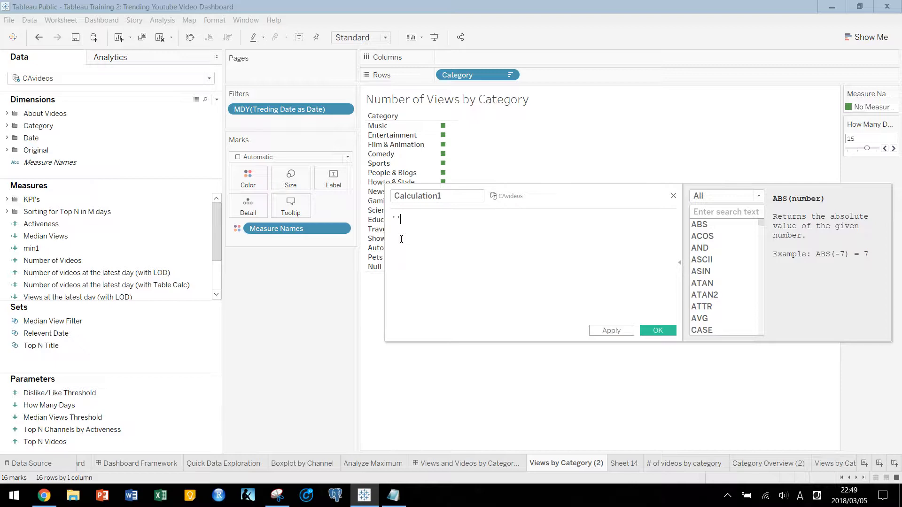
double_click(439, 196)
type("Blank")
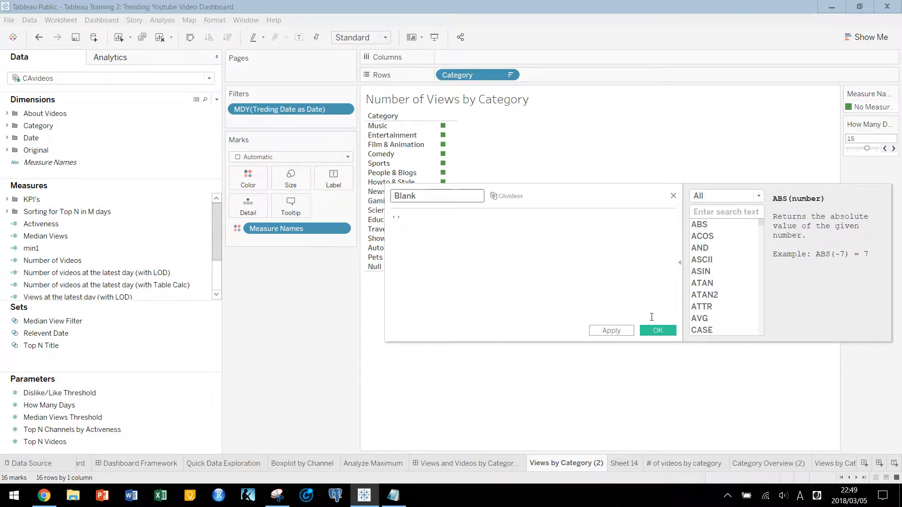
left_click(657, 331)
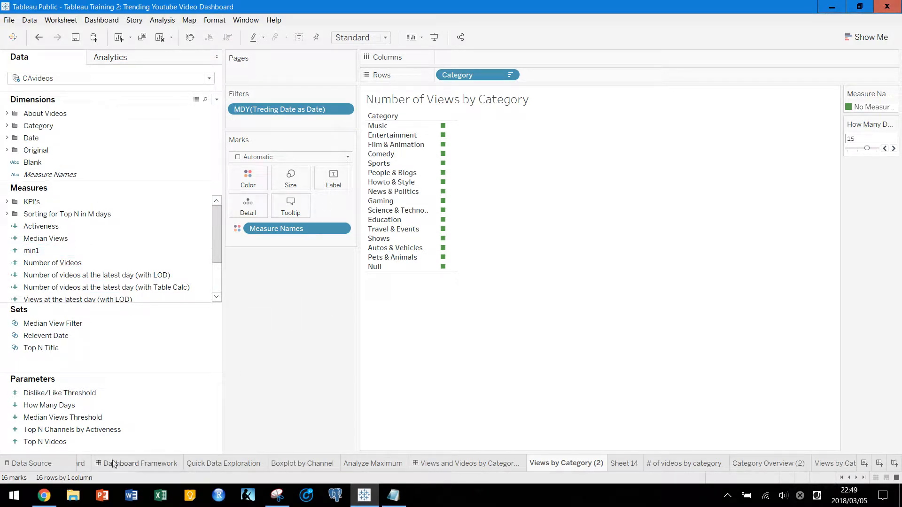
Review how the Category KPI's worksheet from the Trend Video Dashboard is built, and return to Views by Category (2)
left_click(79, 467)
left_click(379, 133)
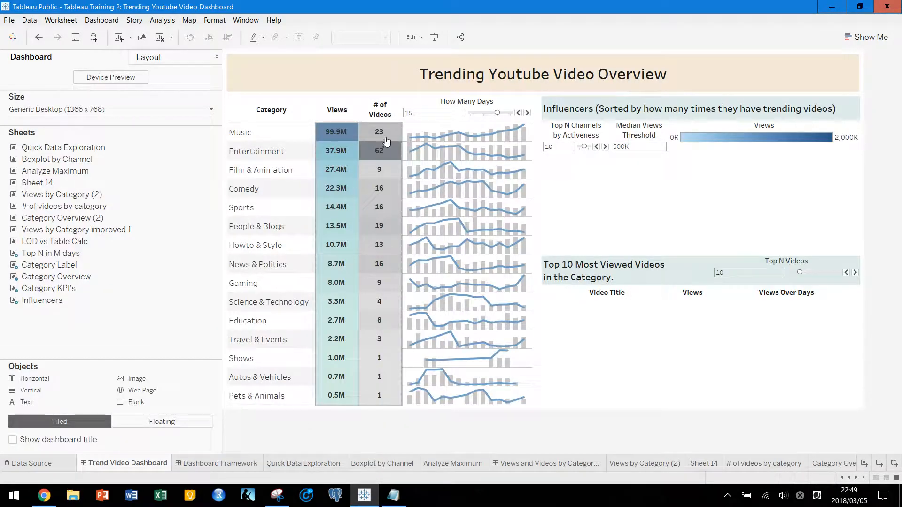
left_click(406, 136)
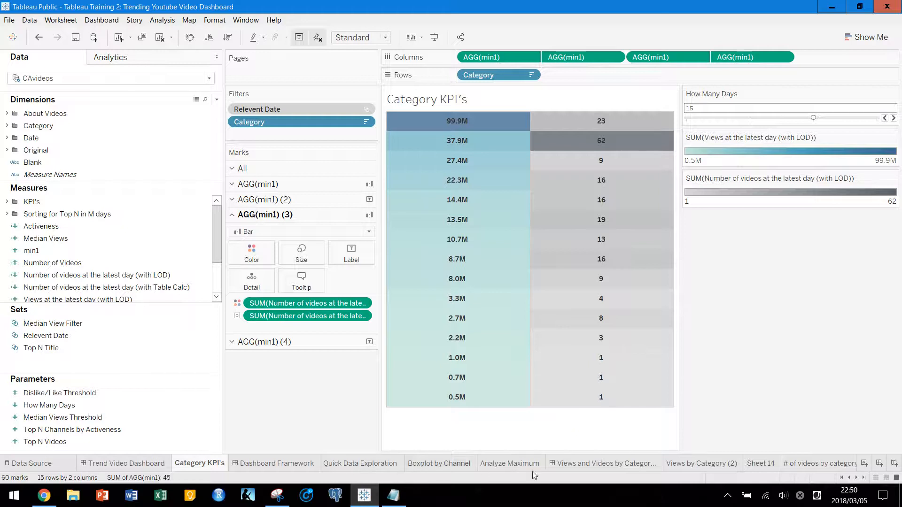
left_click(710, 465)
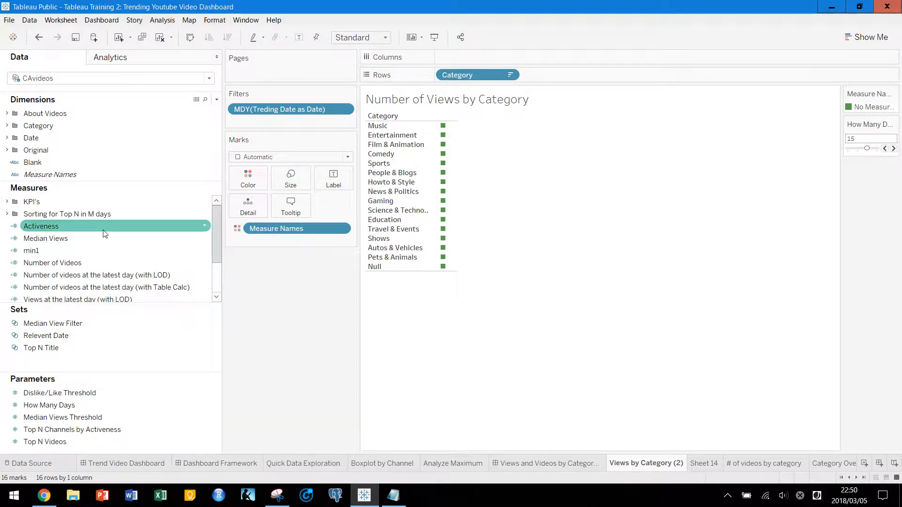
Place the min1 measure on Columns four times, side by side
left_click_drag(31, 250, 470, 59)
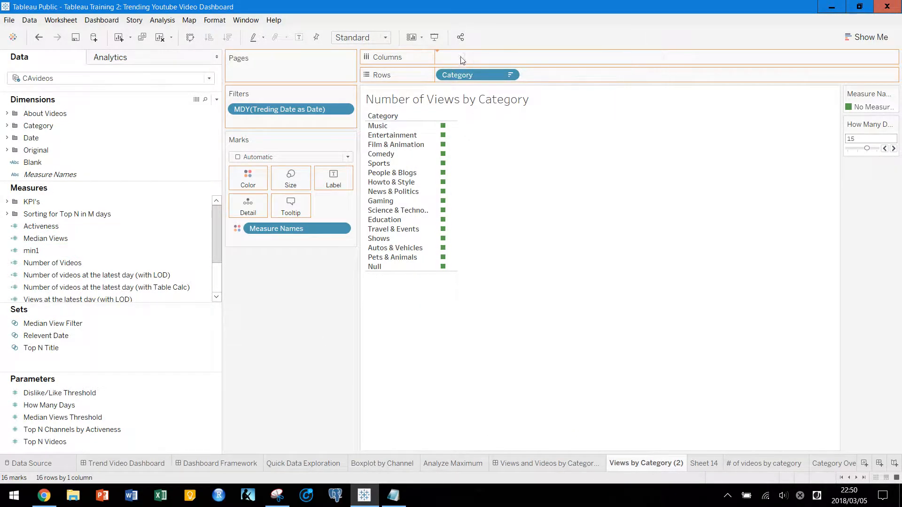
left_click_drag(31, 250, 570, 59)
left_click_drag(90, 253, 647, 60)
left_click_drag(106, 259, 753, 64)
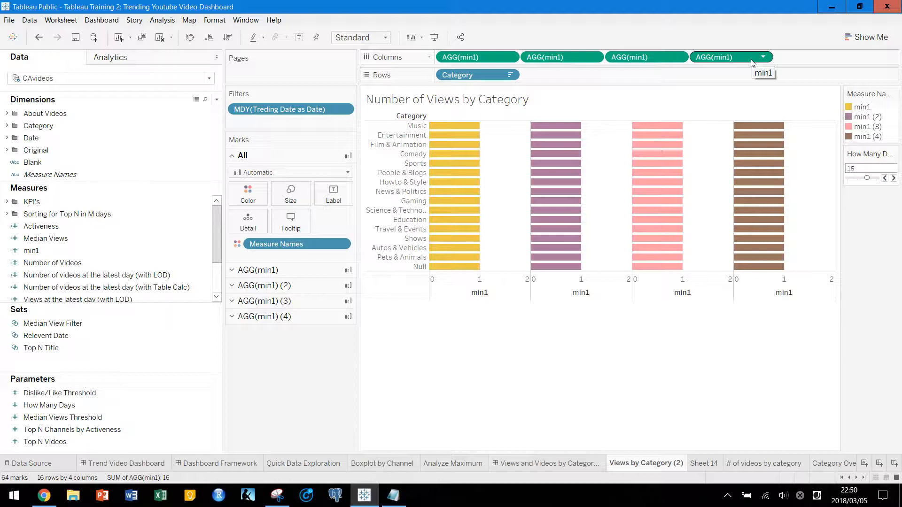
Make the second and the fourth min1 on Columns dual axes with their preceding min1
mouse_move(548, 204)
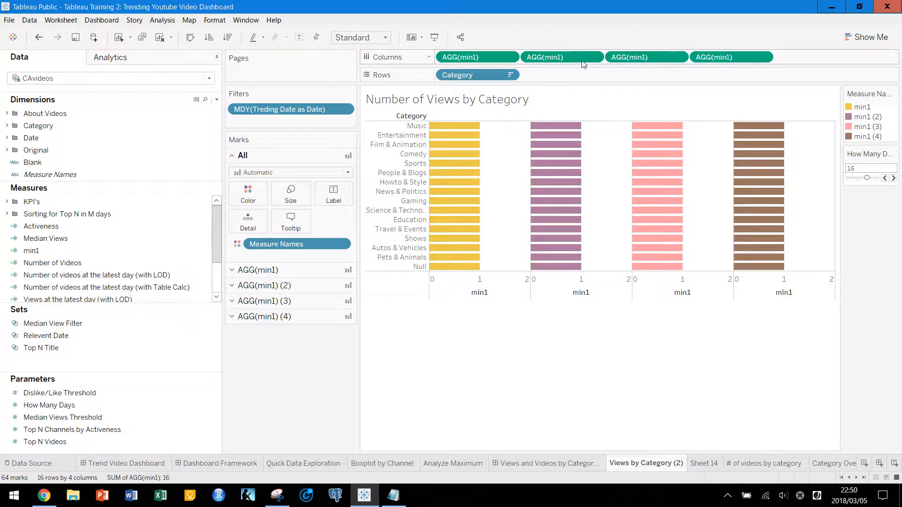
left_click(594, 59)
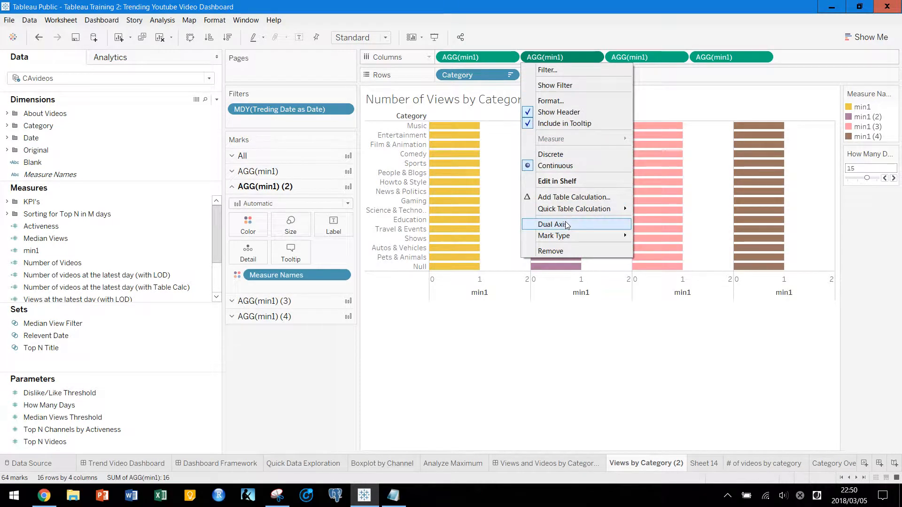
left_click(593, 228)
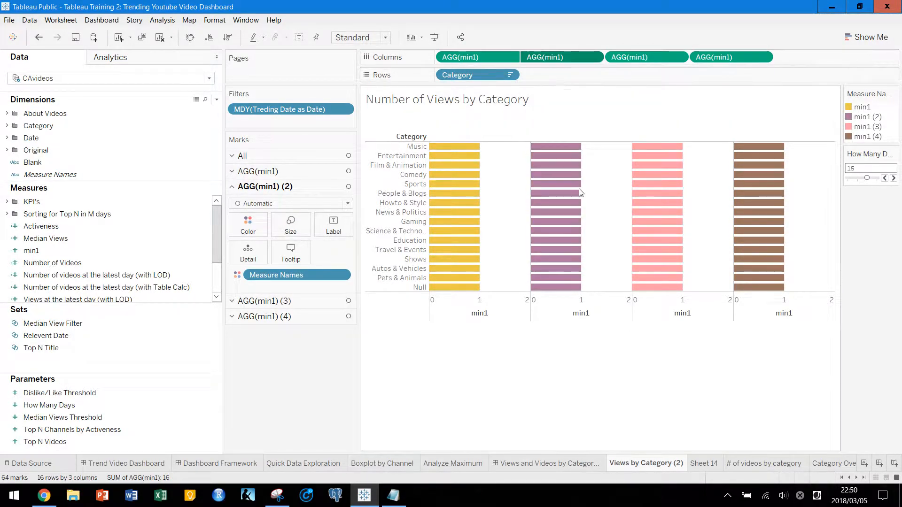
left_click(763, 56)
left_click(755, 227)
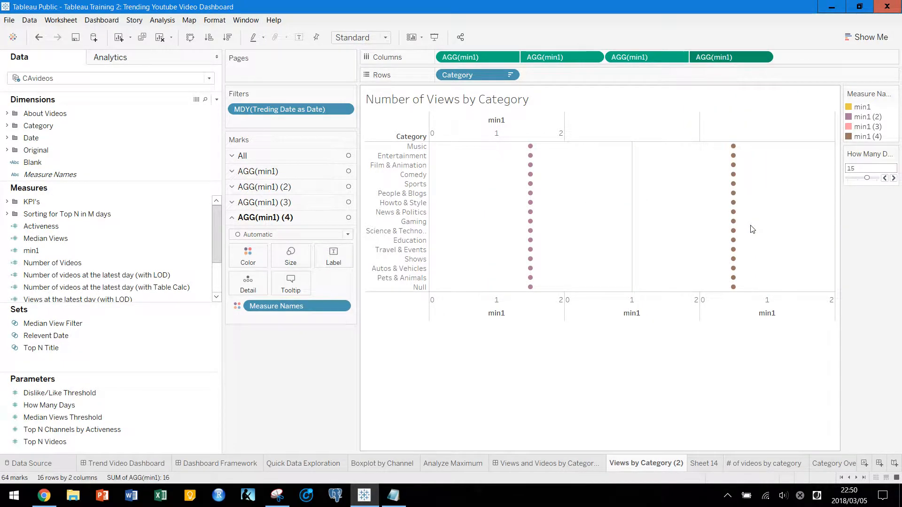
Set the mark type of all min1 axes to Bar and remove Measure Names from their color encoding
left_click(496, 60)
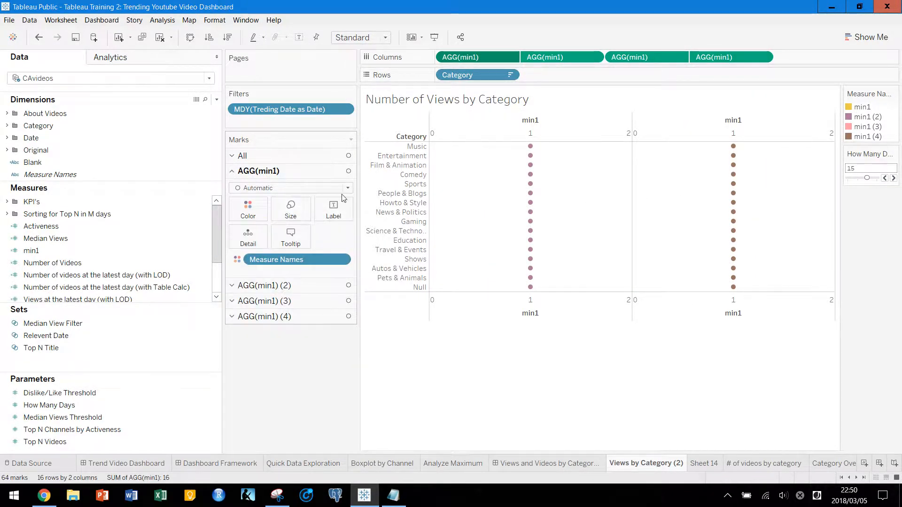
left_click(320, 154)
left_click(347, 173)
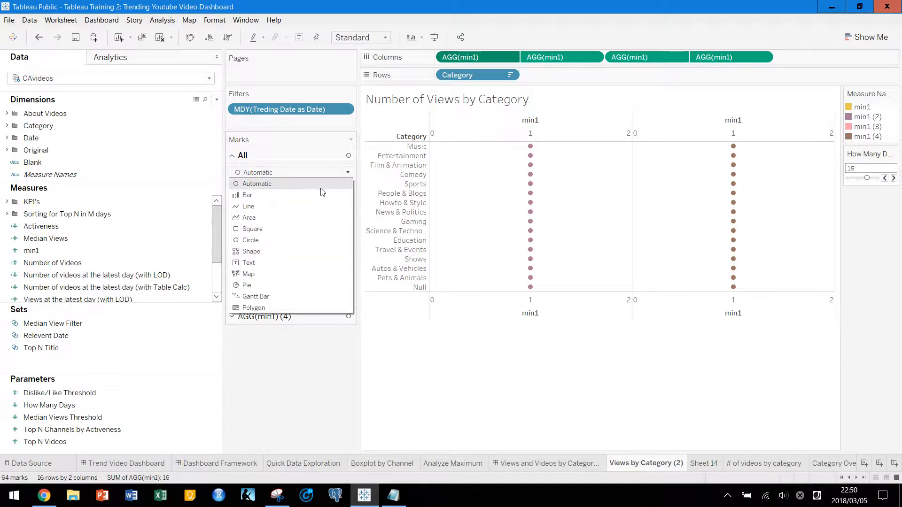
left_click(308, 197)
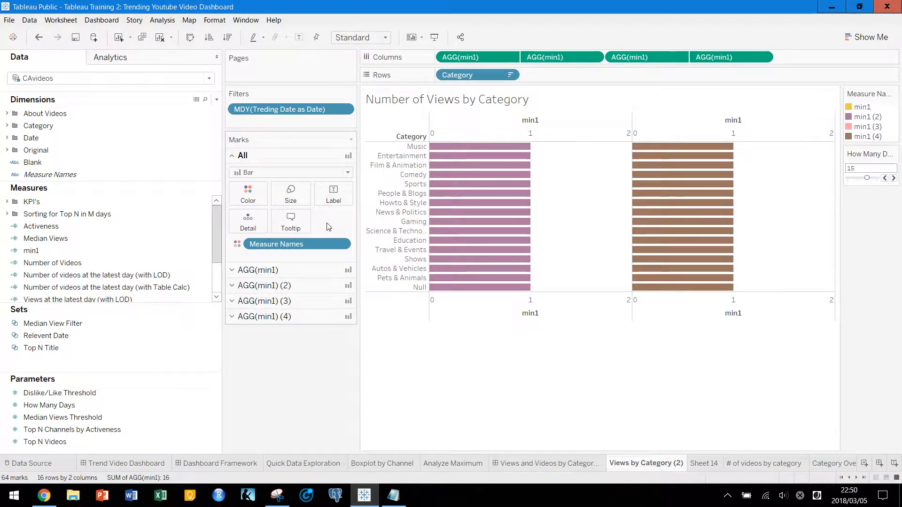
left_click(298, 276)
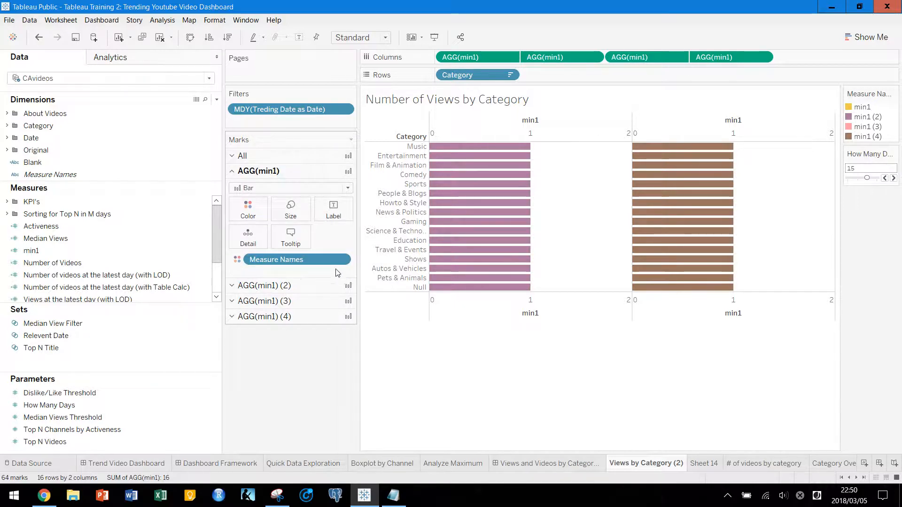
left_click(288, 171)
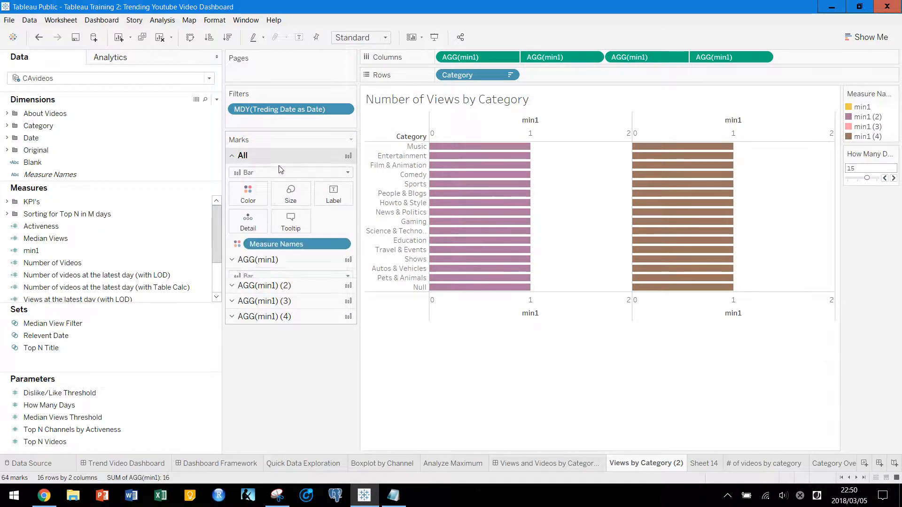
left_click_drag(276, 249, 118, 249)
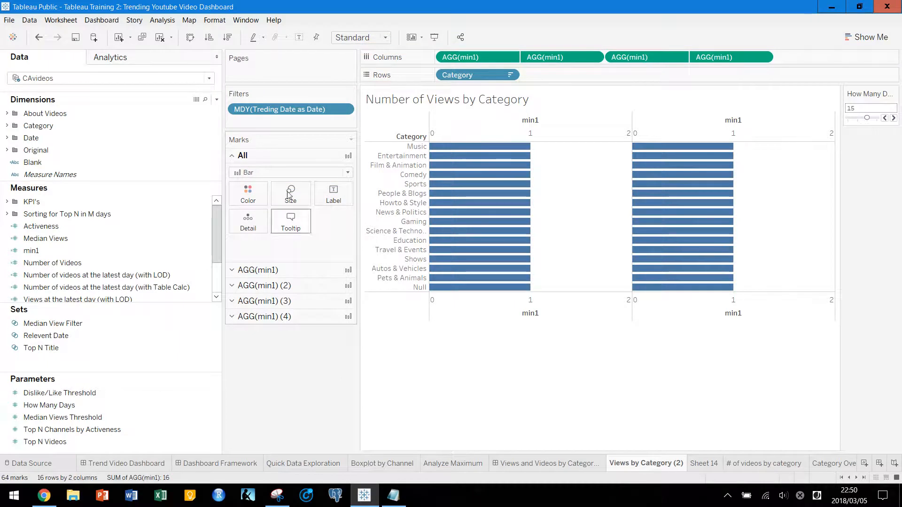
Fix the range of the first pair's upper min1 axis from 0 to 1 and title the axis Views
left_click(287, 291)
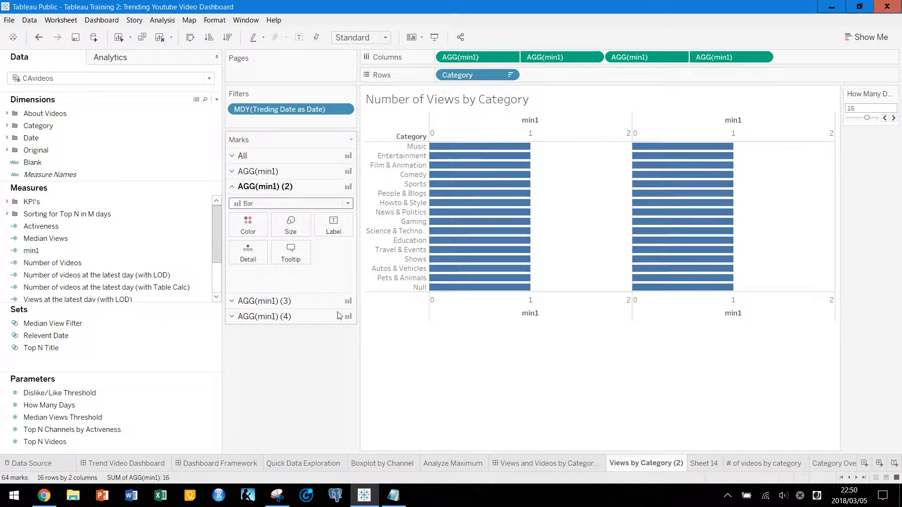
right_click(485, 137)
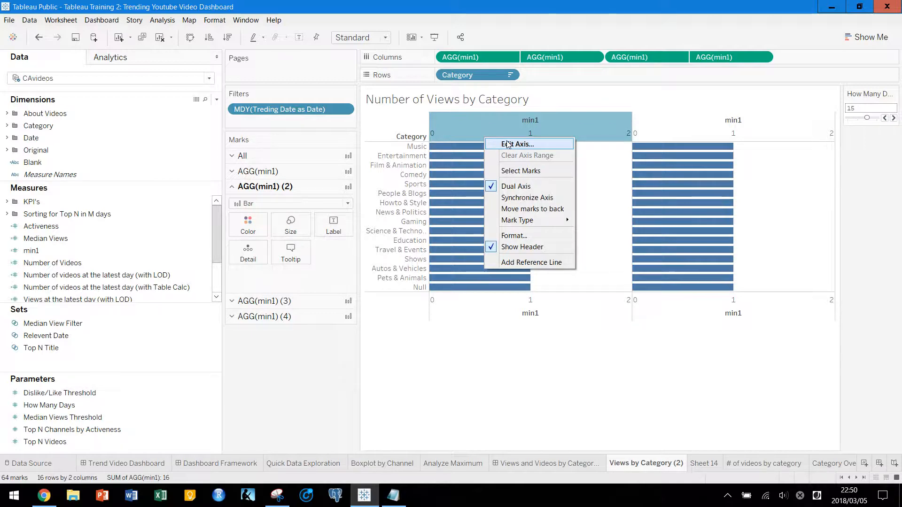
left_click(508, 144)
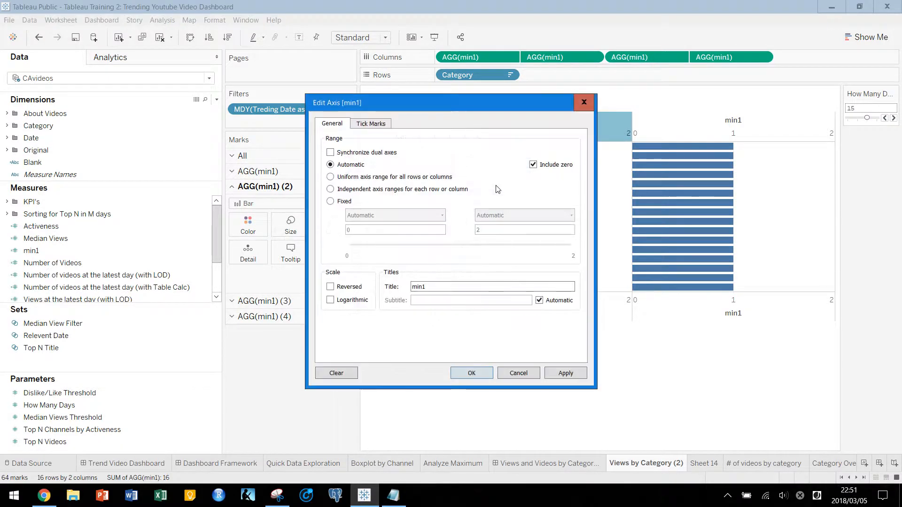
left_click(330, 201)
double_click(478, 230)
type("1")
left_click(382, 132)
left_click_drag(447, 105, 196, 92)
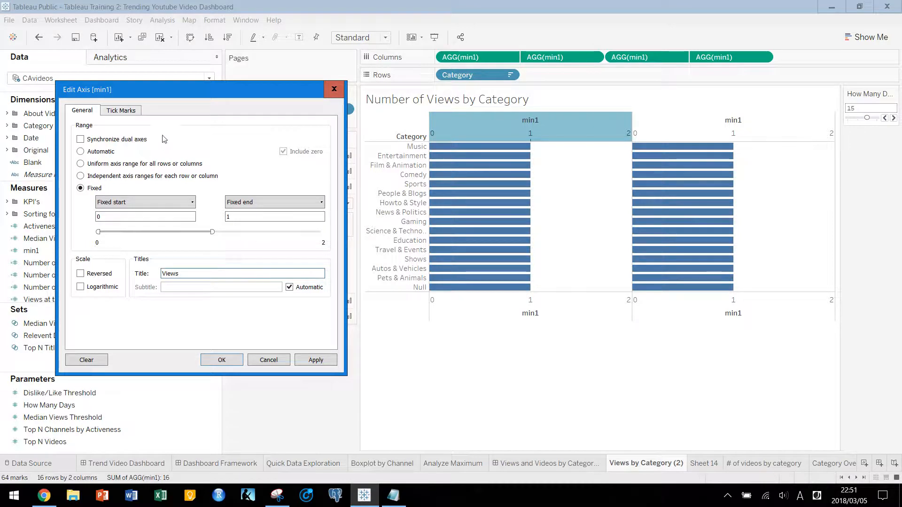
Set the Views axis's major and minor tick marks to None and apply the axis settings
left_click(121, 110)
left_click(90, 165)
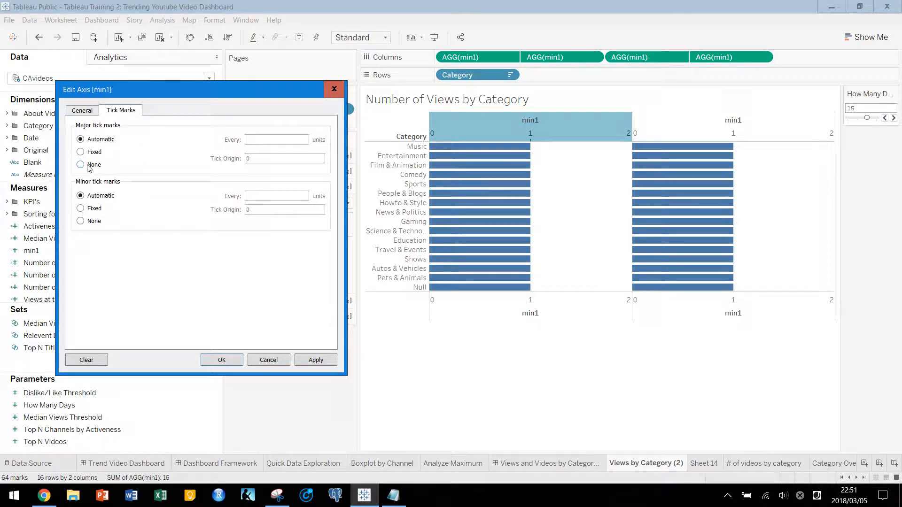
left_click(94, 221)
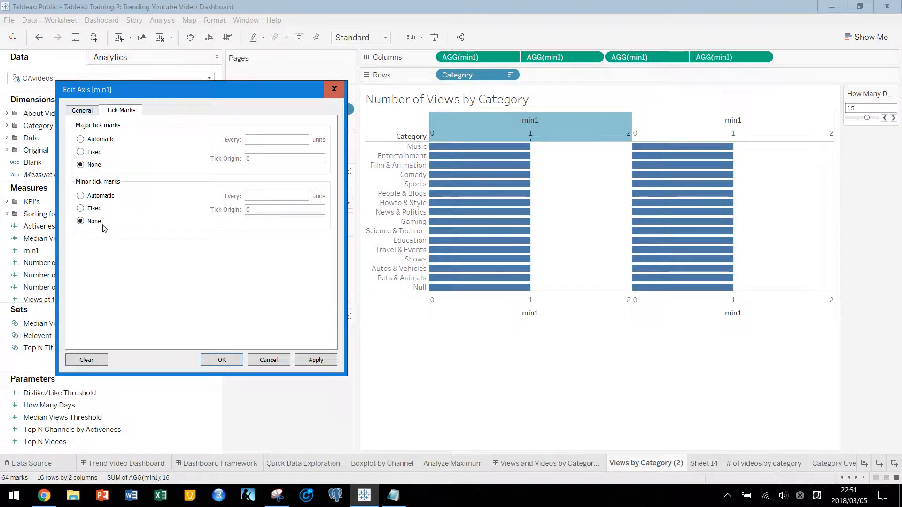
left_click(316, 361)
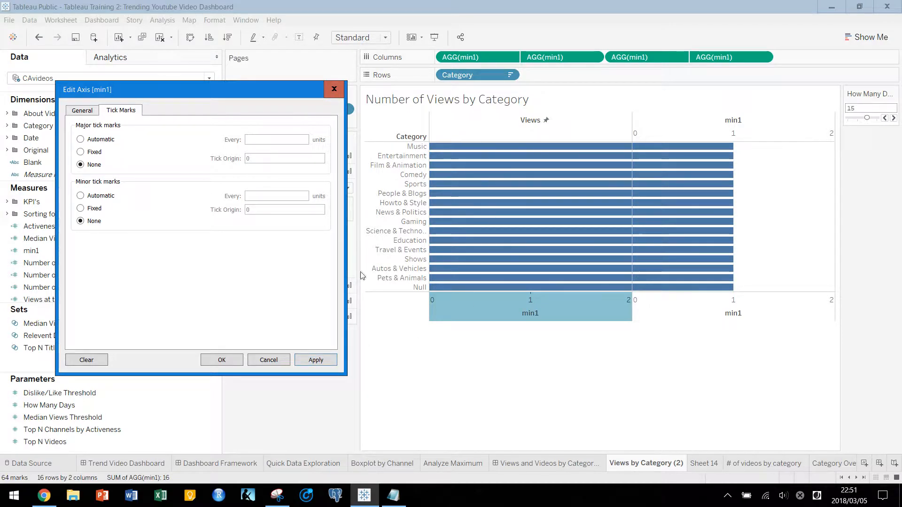
left_click(222, 360)
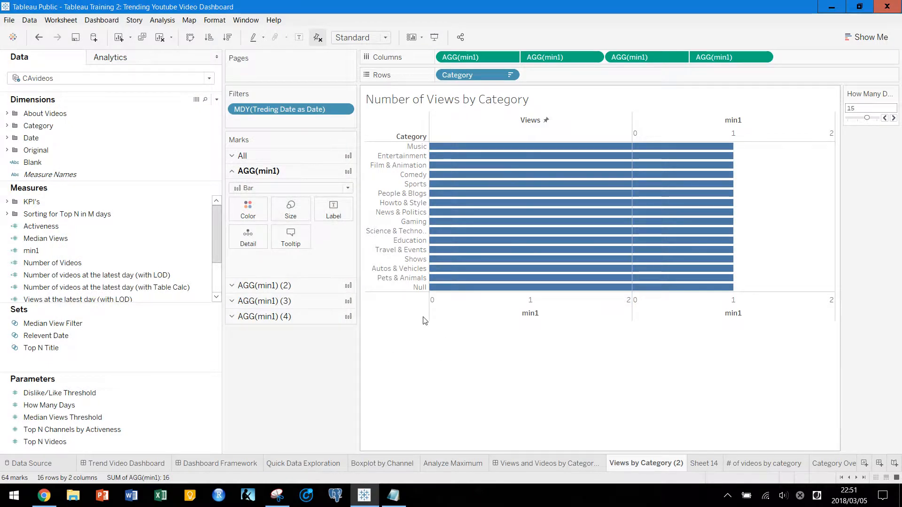
Increase the bar size of the first and second min1 marks to the maximum
left_click(291, 215)
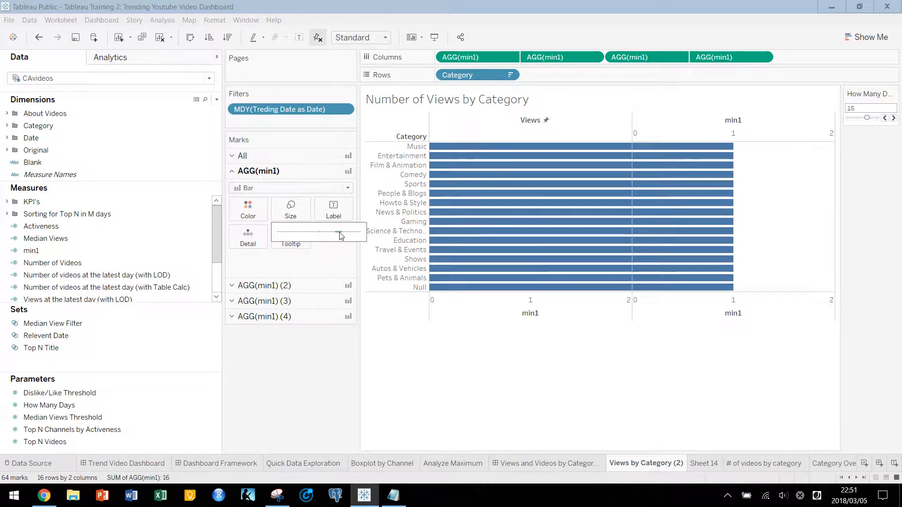
left_click_drag(356, 236, 390, 235)
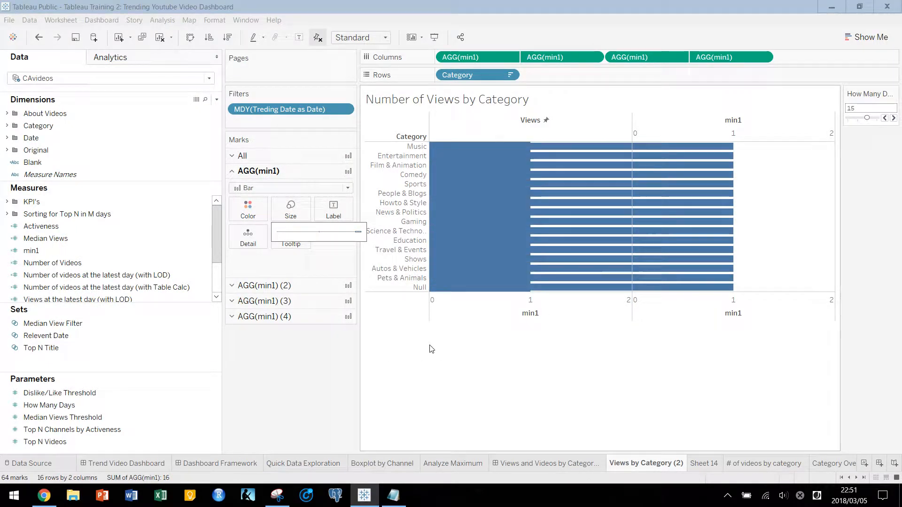
left_click(459, 368)
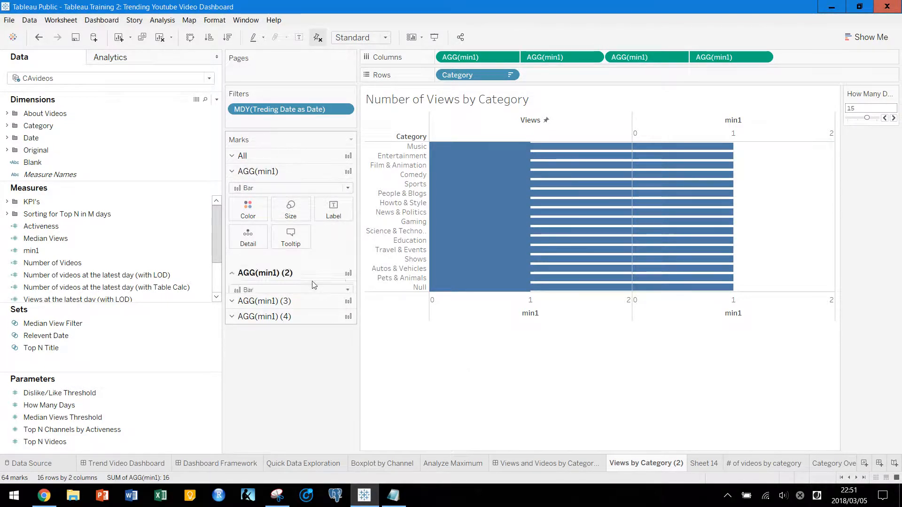
left_click(300, 285)
left_click(489, 128)
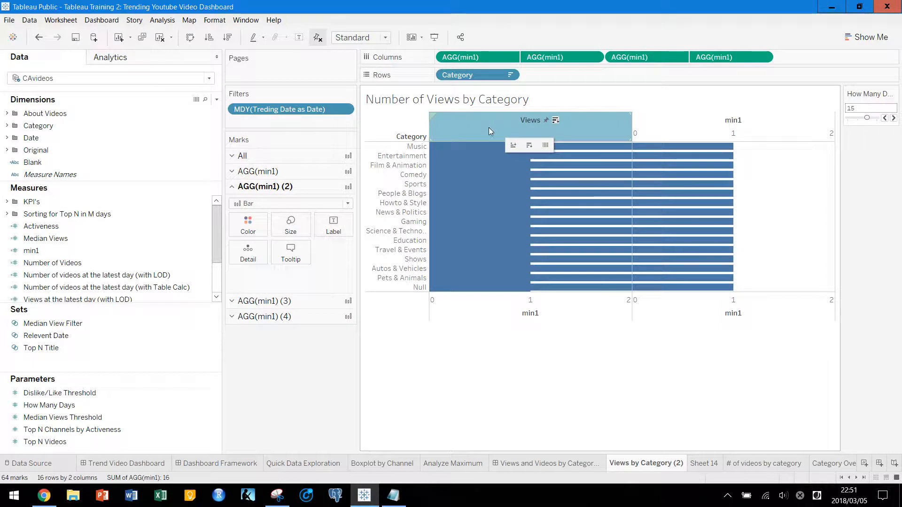
left_click(290, 225)
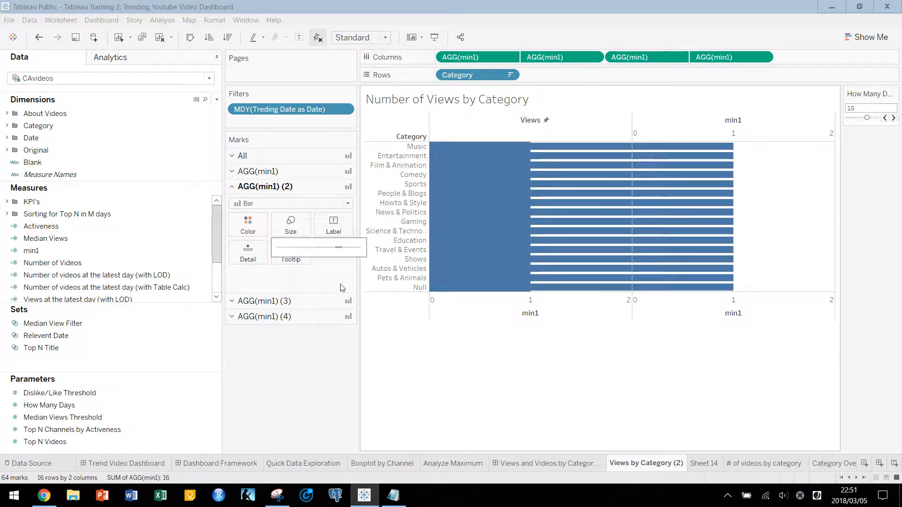
left_click_drag(340, 250, 369, 252)
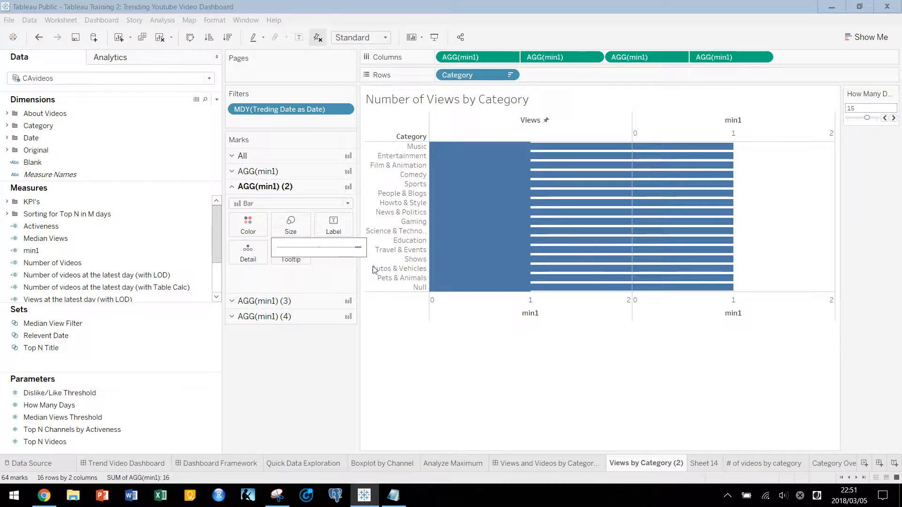
left_click(455, 359)
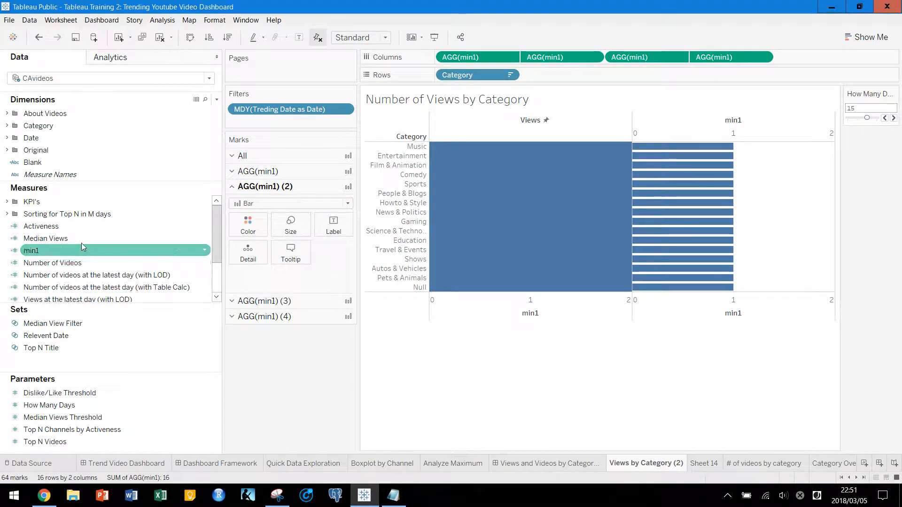
Label the second min1 bars with Views at the latest day (with Table Calc) and inspect the label's compute options and tooltips
left_click(47, 252)
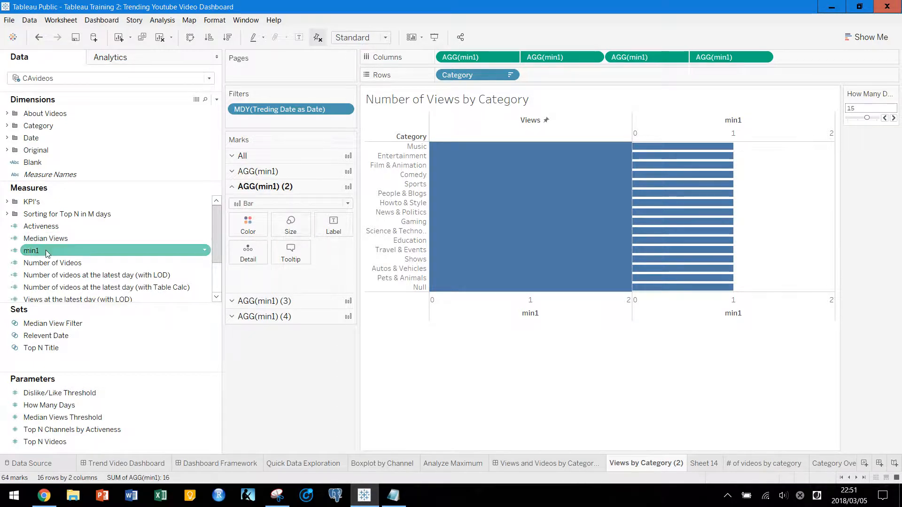
left_click(78, 288)
scroll(105, 288, "down", 2)
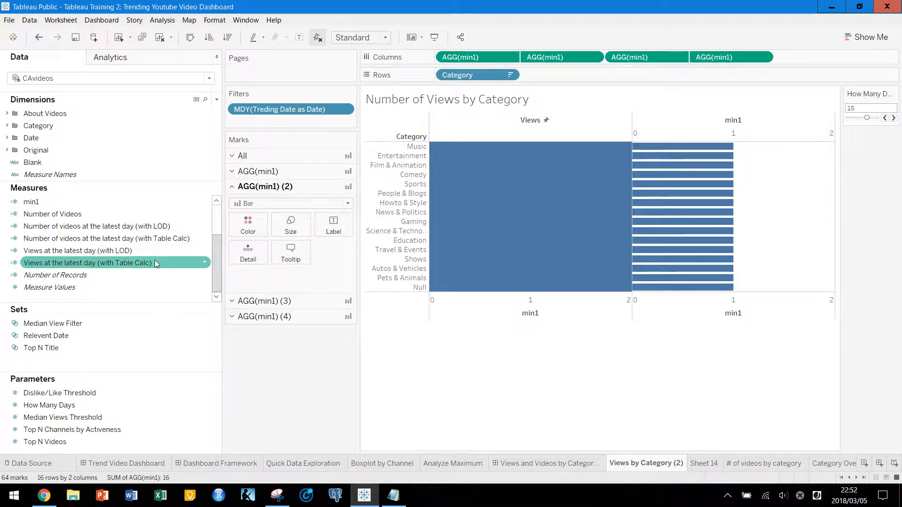
left_click_drag(157, 265, 334, 226)
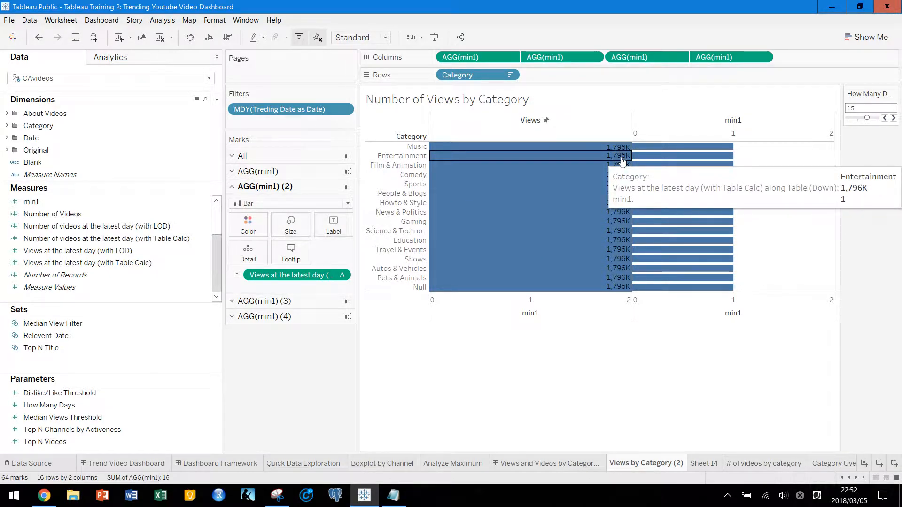
left_click(342, 275)
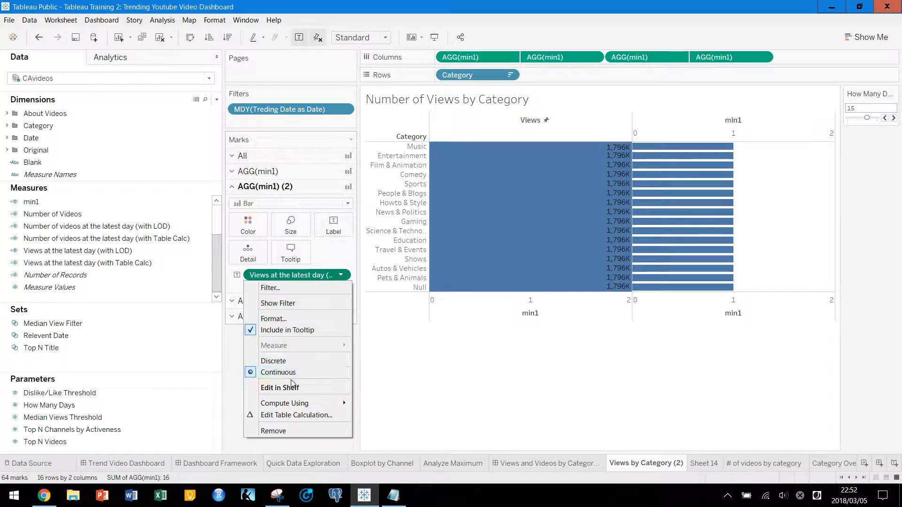
mouse_move(297, 407)
left_click(460, 363)
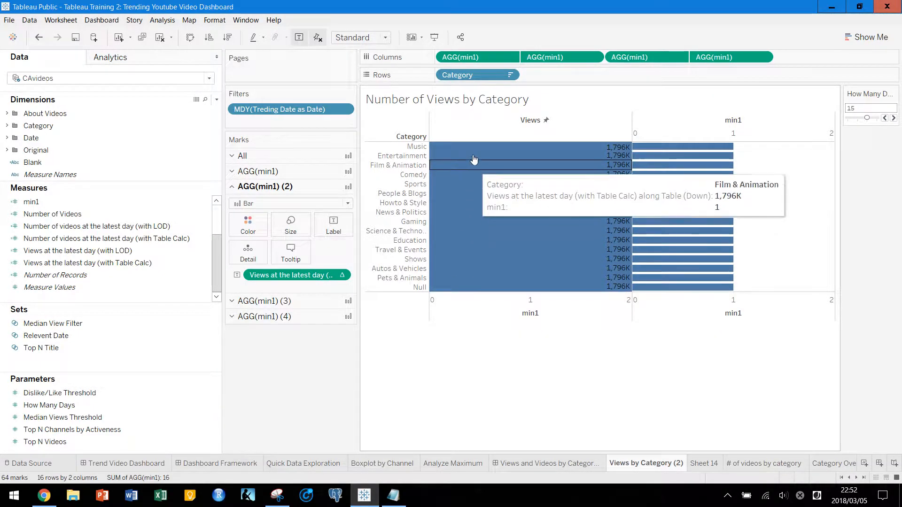
mouse_move(474, 152)
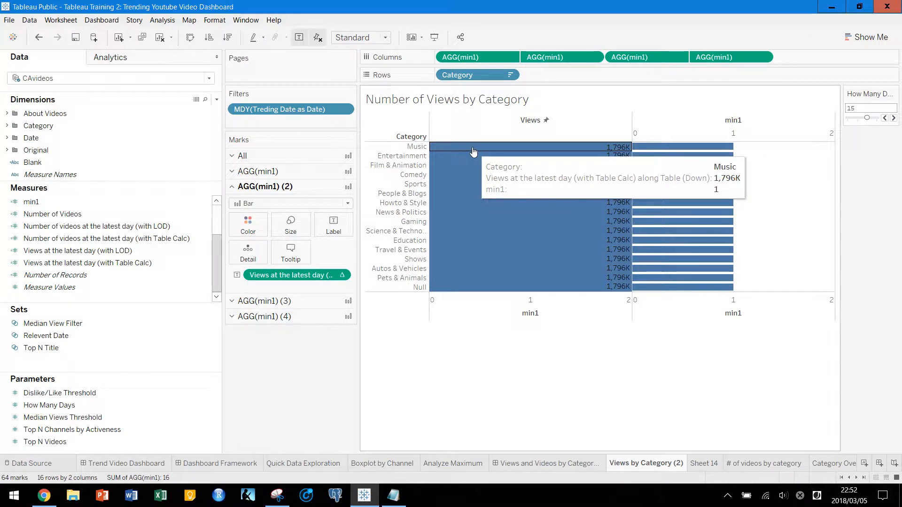
Go to the original Views by Category worksheet by way of the Views and Videos by Category dashboard
left_click(573, 465)
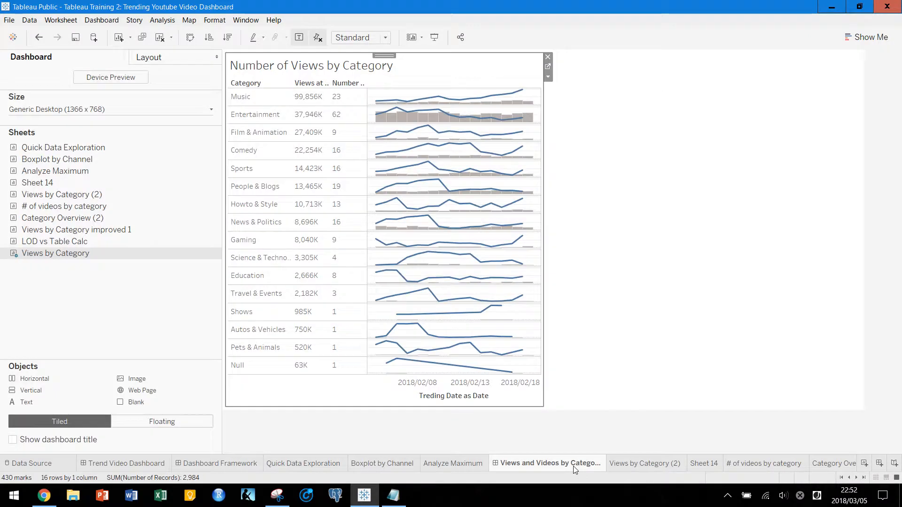
left_click(490, 94)
left_click(548, 67)
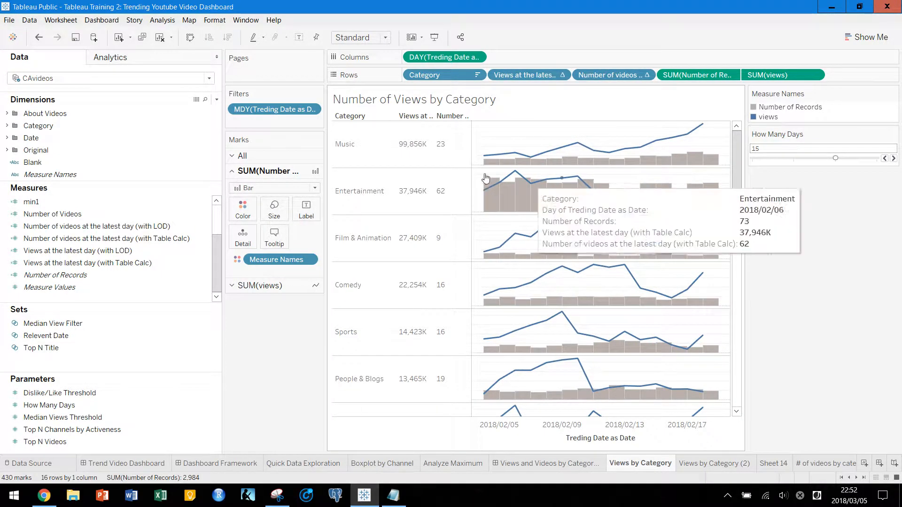
Examine the WINDOW_SUM formula and its LAST() arguments in Views at the latest day (with Table Calc), leaving it unedited
left_click(129, 249)
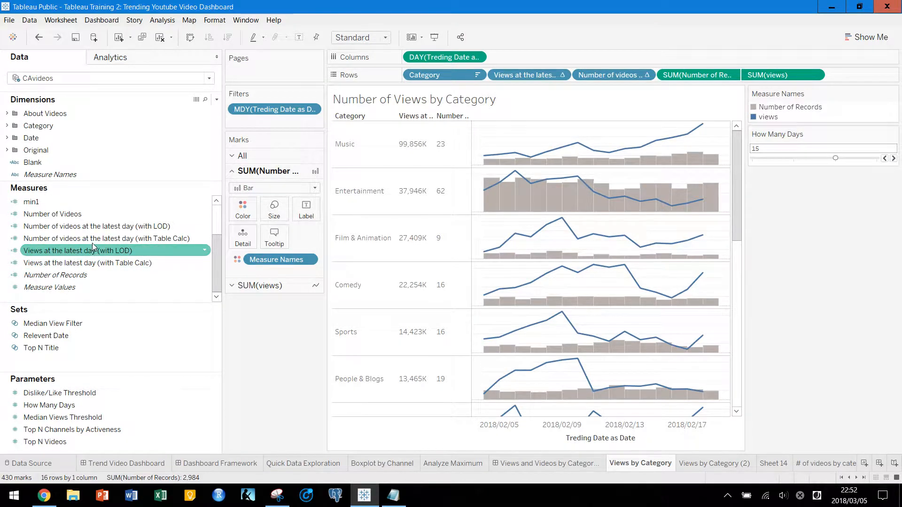
right_click(92, 263)
left_click(116, 311)
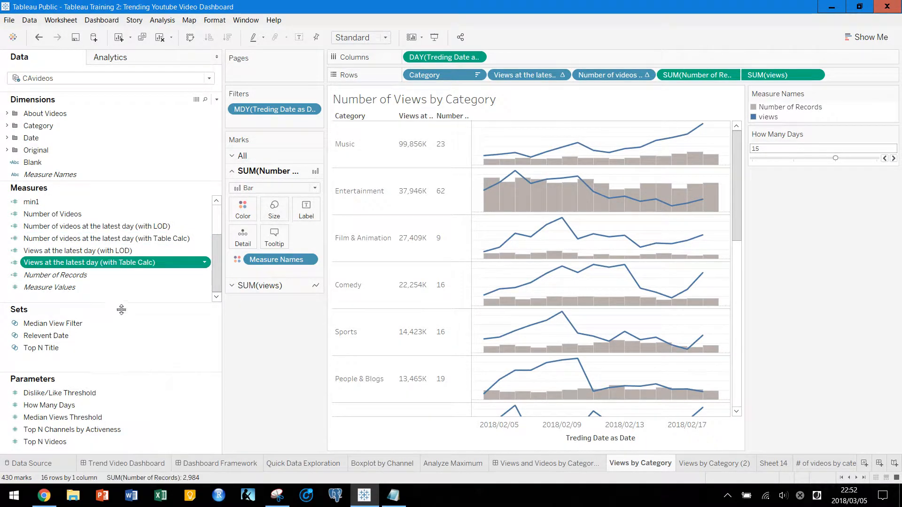
left_click_drag(484, 199, 87, 144)
left_click_drag(16, 175, 29, 175)
left_click(100, 179)
left_click_drag(123, 170, 71, 170)
left_click(112, 209)
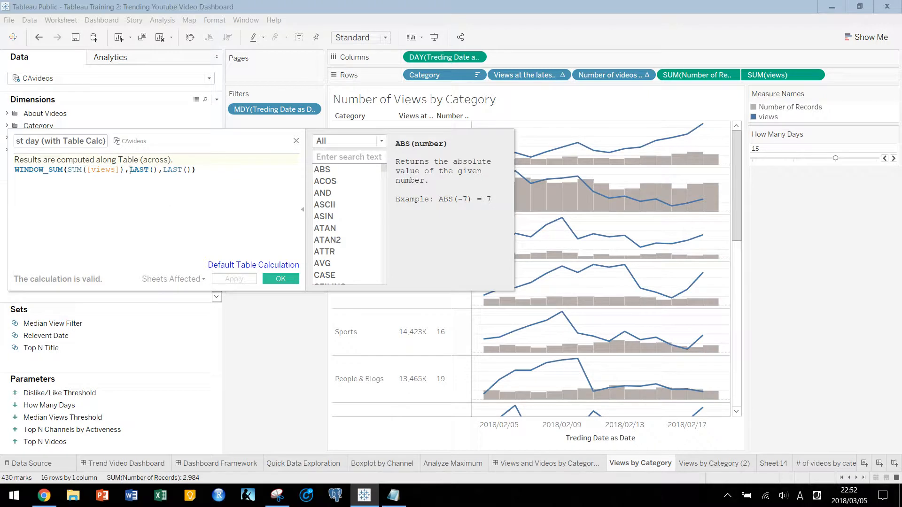
left_click(131, 170)
left_click(163, 179)
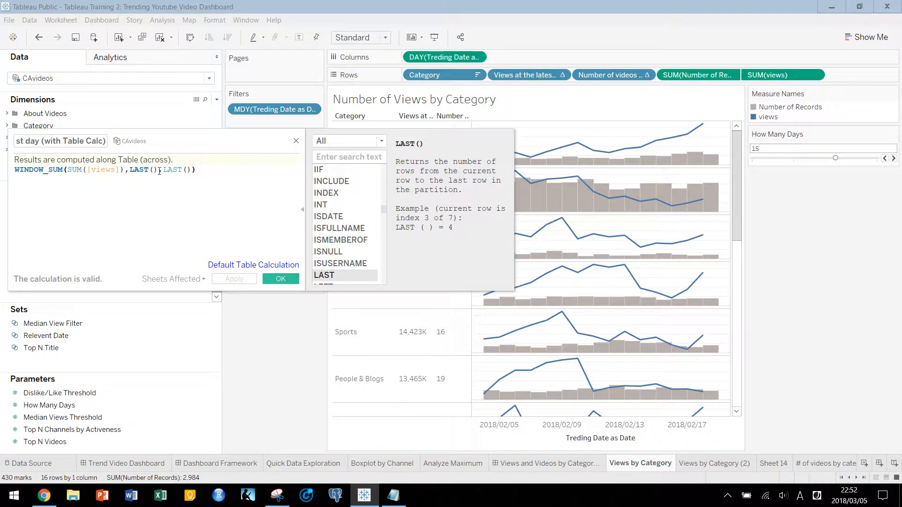
mouse_move(707, 129)
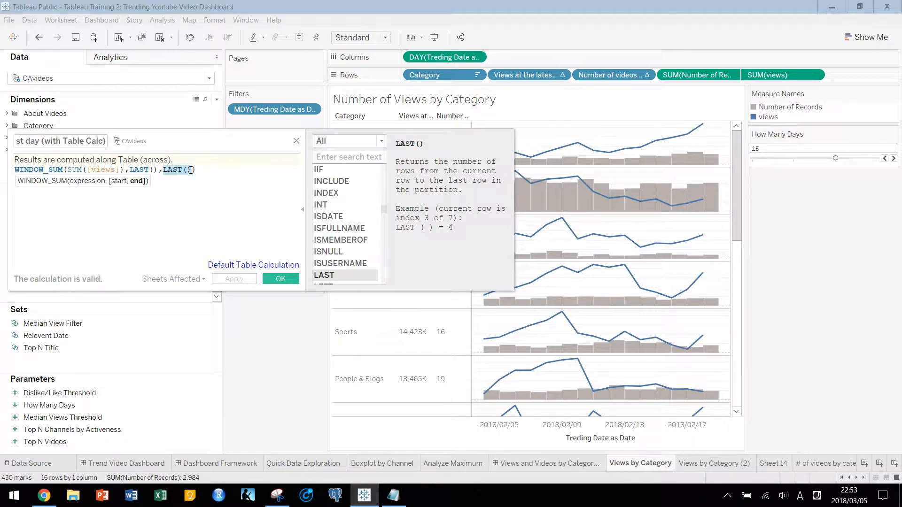
mouse_move(600, 157)
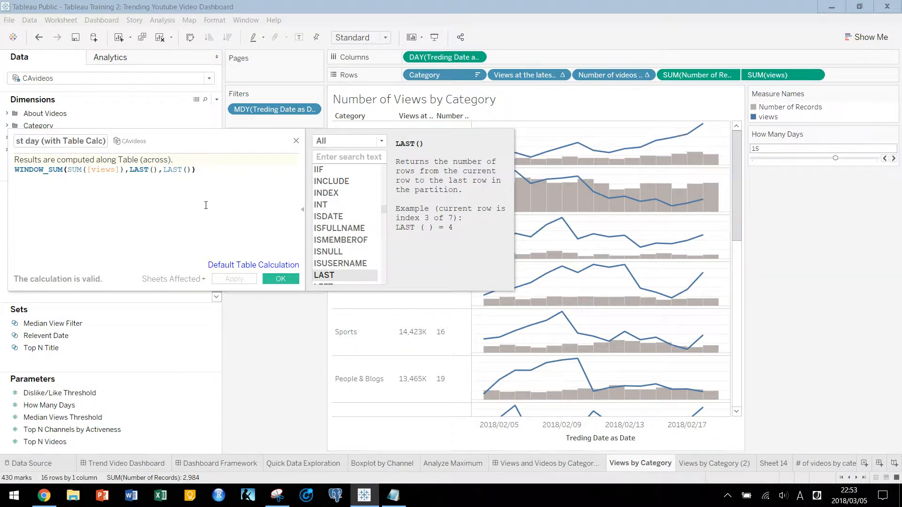
left_click(296, 142)
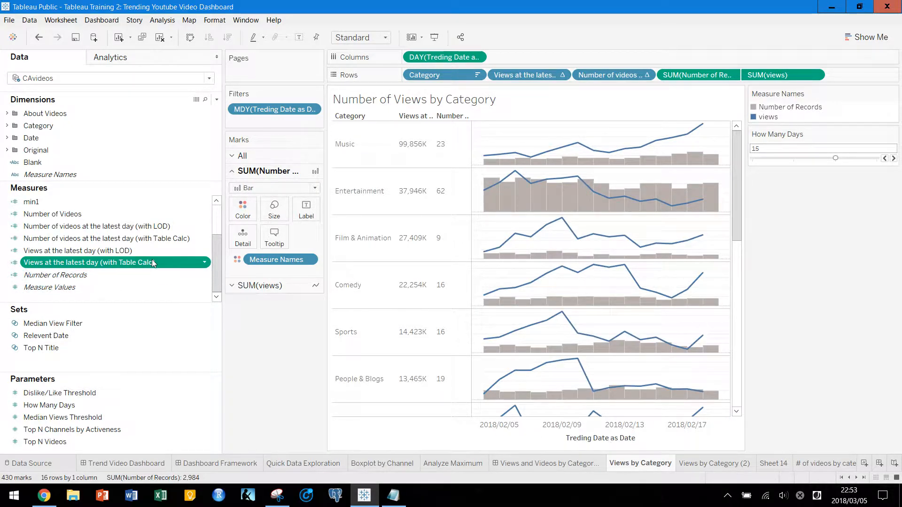
Return to Views by Category (2) and replace the second min1 label with Views at the latest day (with LOD)
left_click(726, 465)
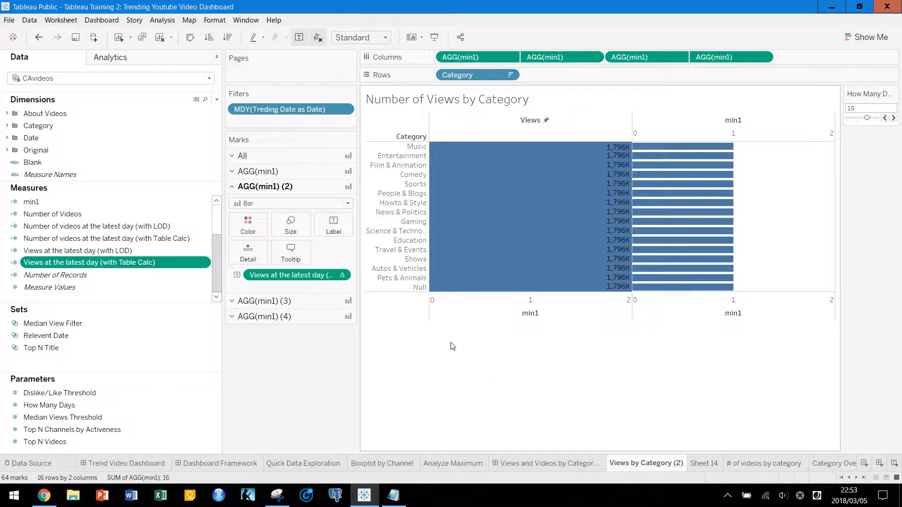
left_click(125, 251)
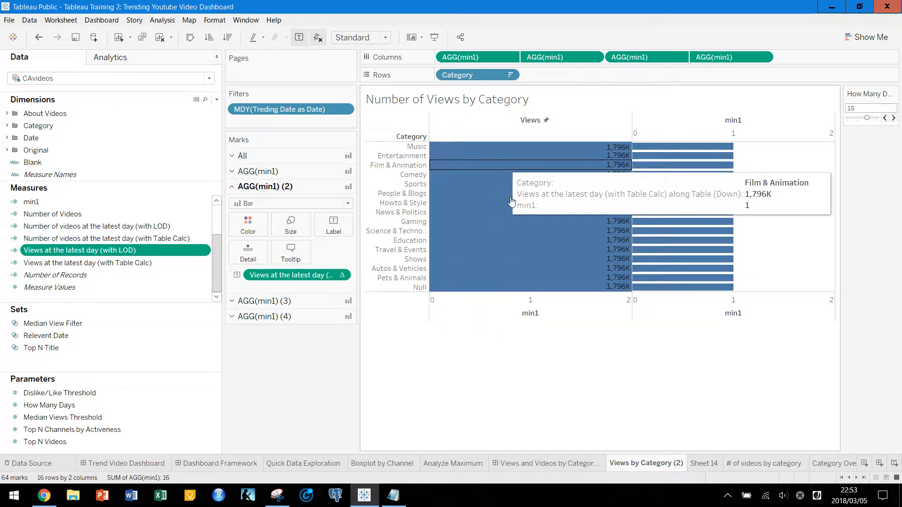
left_click_drag(134, 253, 314, 275)
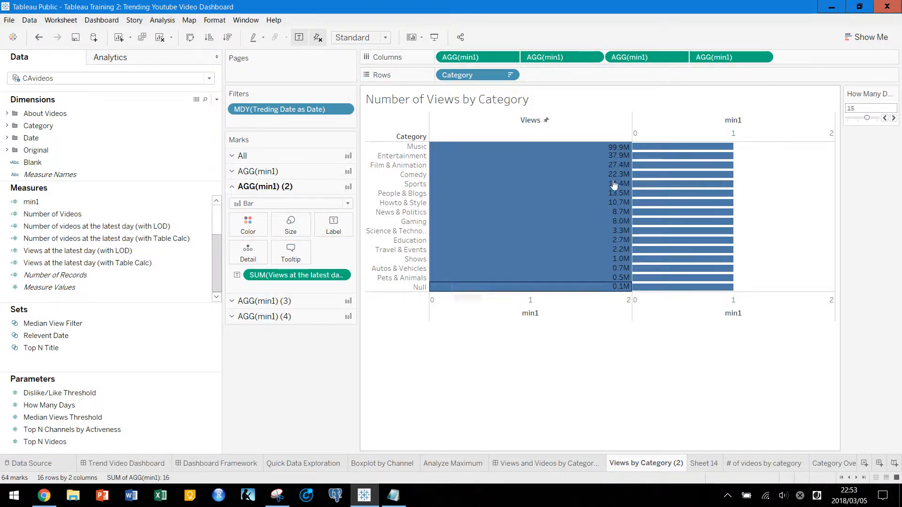
Center the second min1 labels horizontally and fit the worksheet to Entire View
left_click(342, 234)
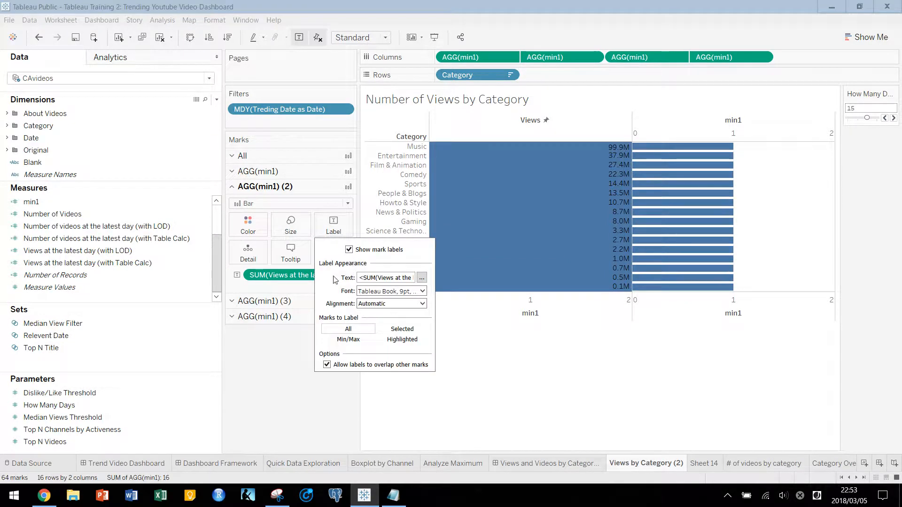
left_click(378, 305)
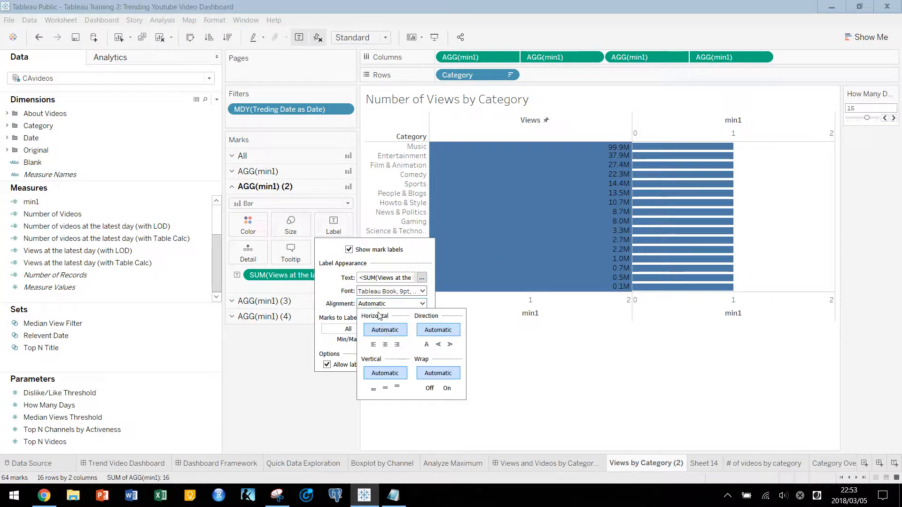
left_click(385, 345)
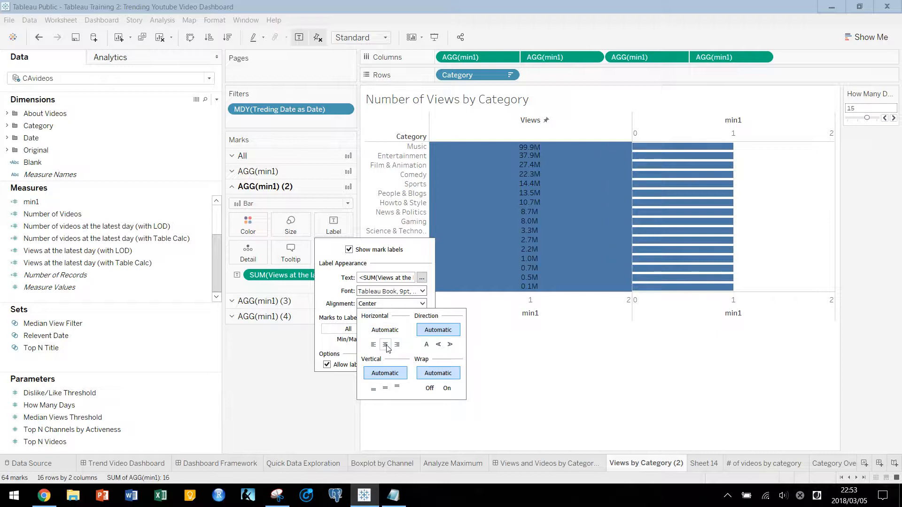
left_click(556, 358)
left_click(556, 358)
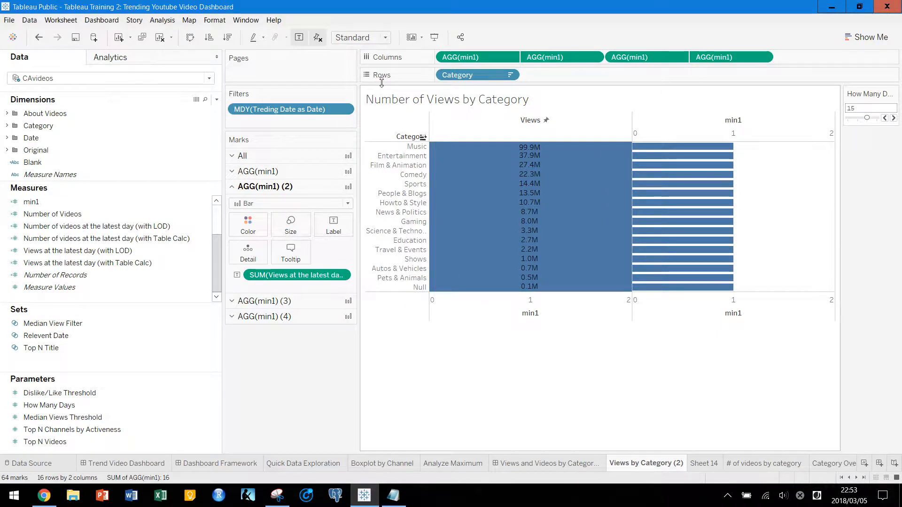
left_click(374, 39)
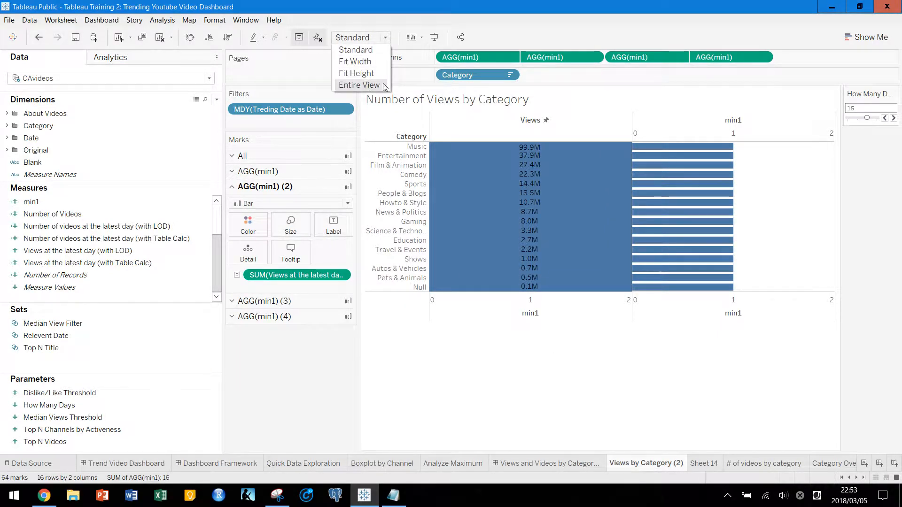
left_click(359, 85)
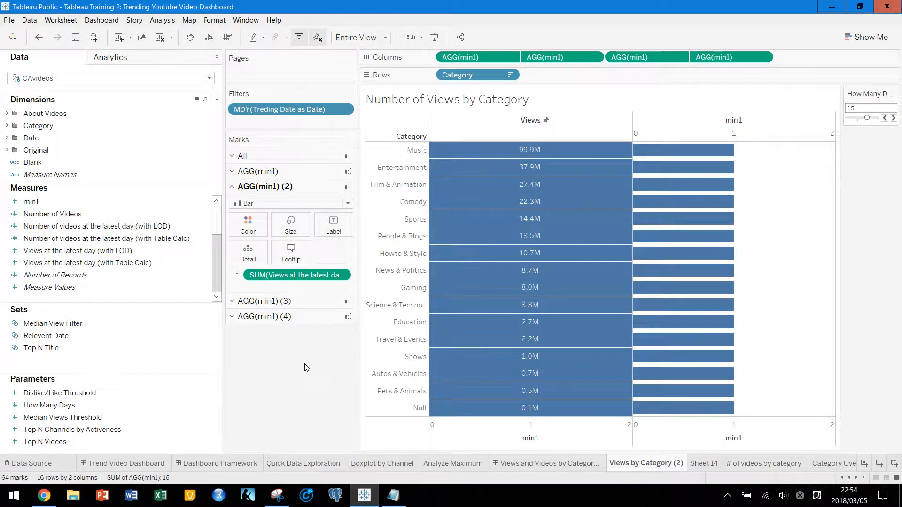
Color the second min1 bars by Views at the latest day (with LOD), keeping it as the label too
left_click_drag(285, 277, 249, 226)
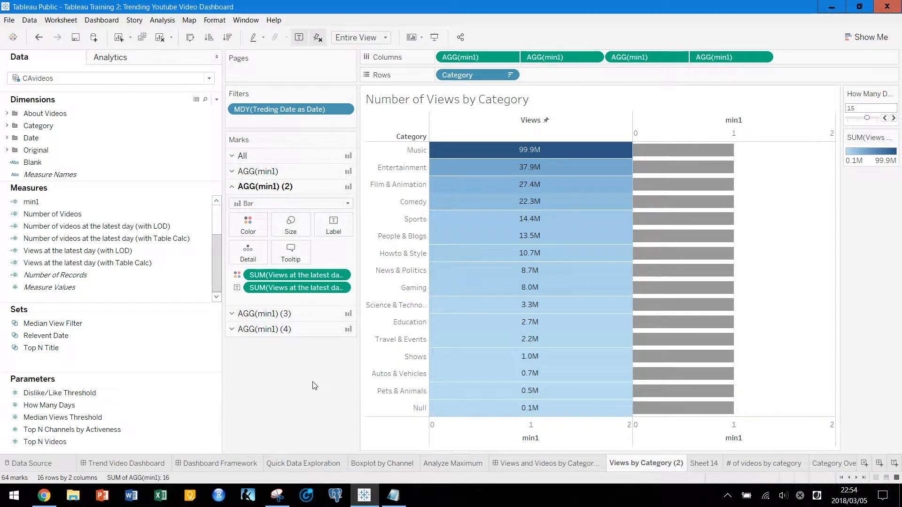
left_click(256, 225)
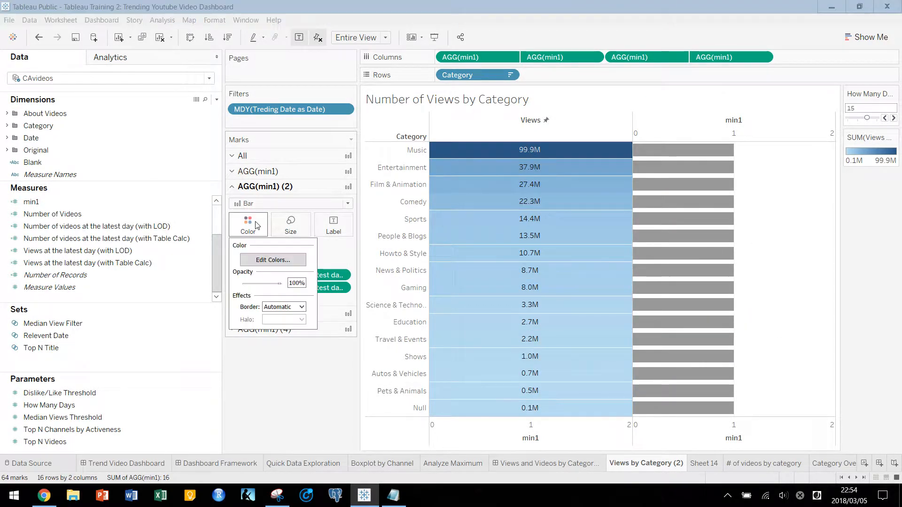
left_click(291, 225)
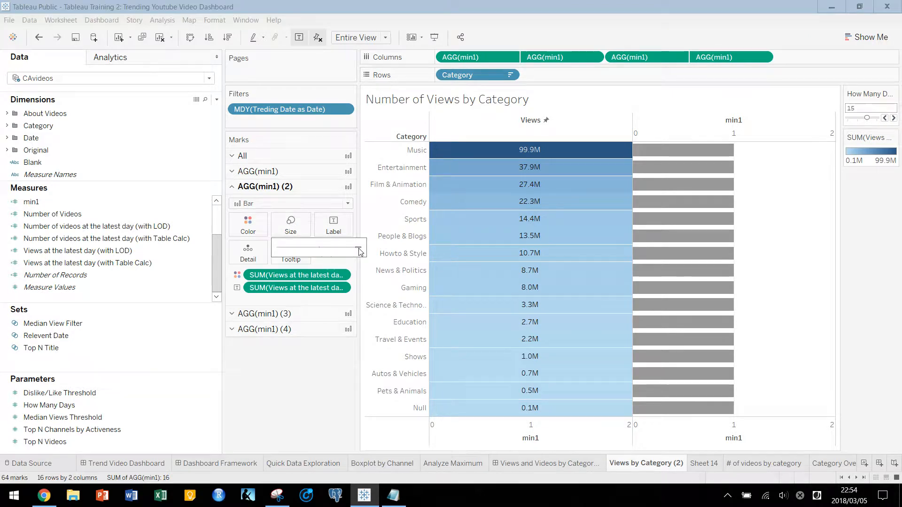
left_click(368, 285)
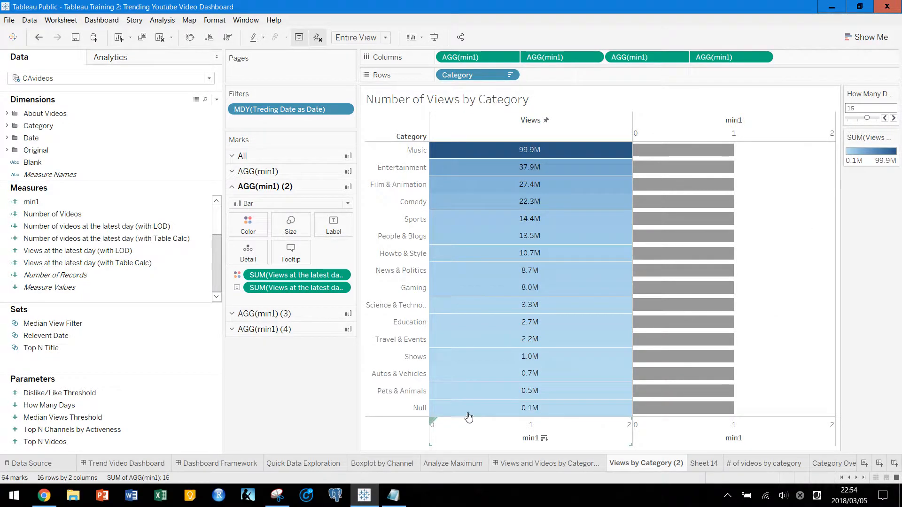
Set the color opacity of the second min1 bars to 70%
left_click(287, 172)
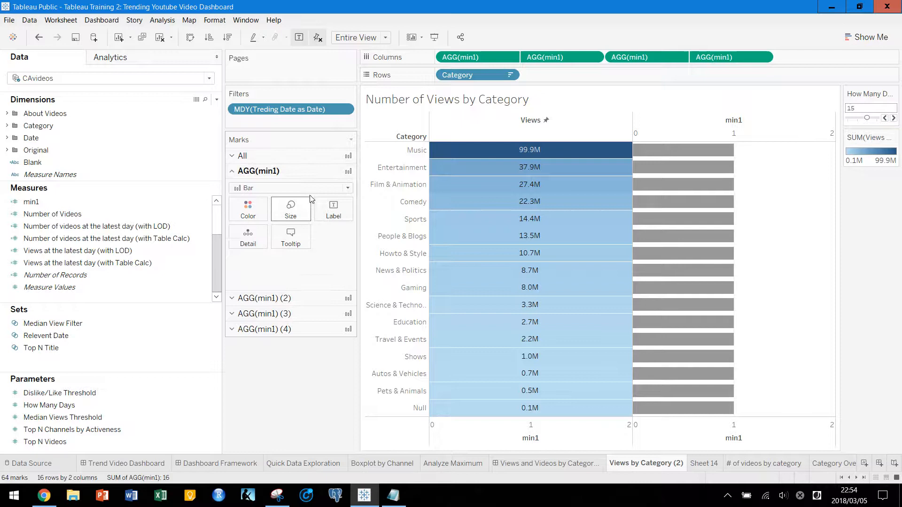
left_click(238, 298)
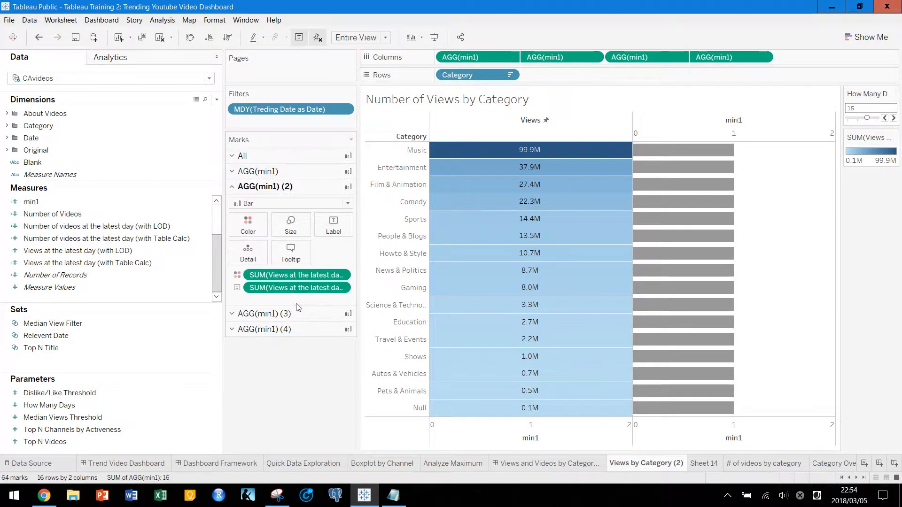
left_click(247, 226)
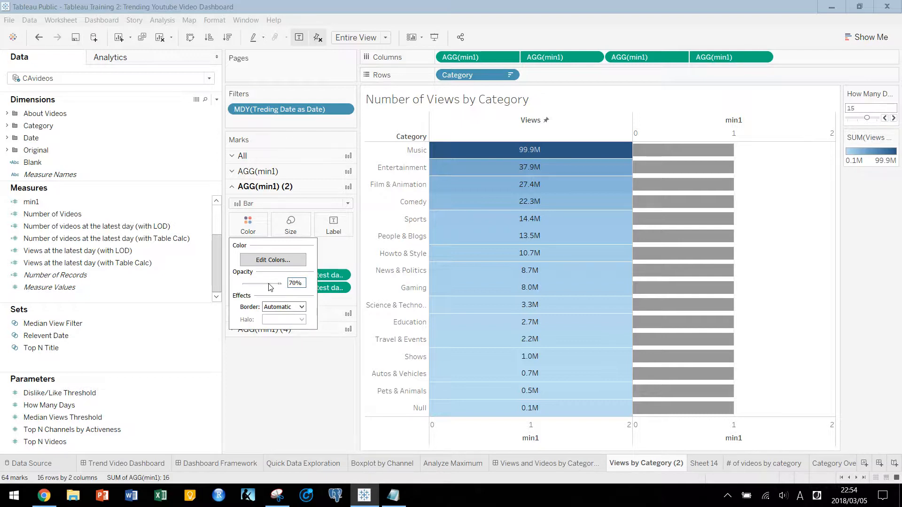
key("Return")
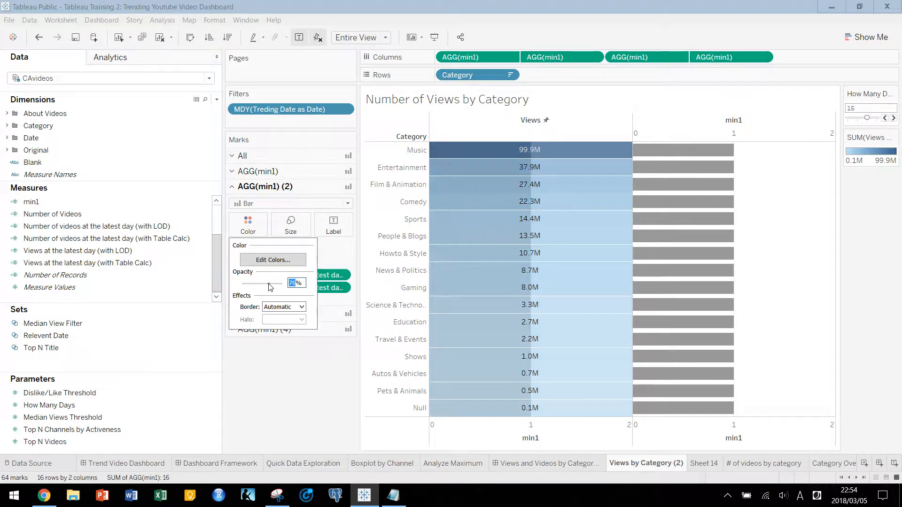
left_click(315, 353)
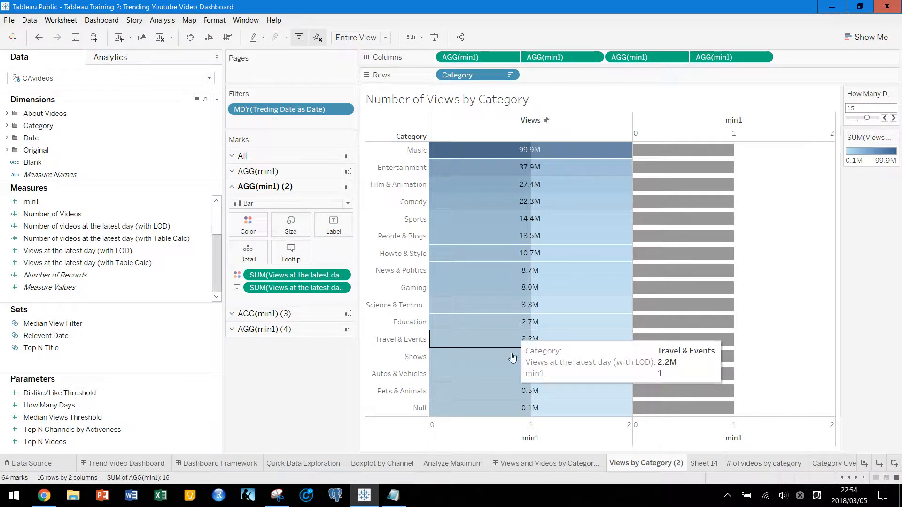
Change the first min1 marks to Text and use the Blank dimension as their text
left_click(305, 172)
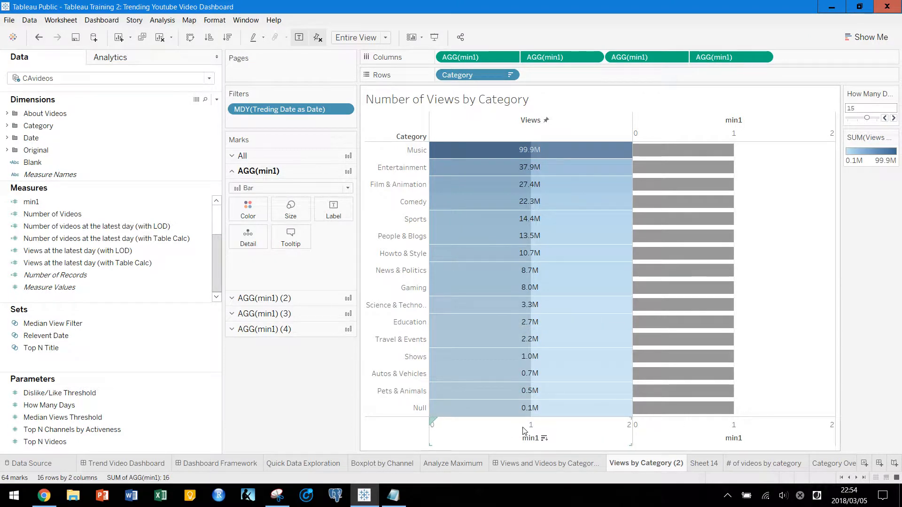
left_click(301, 188)
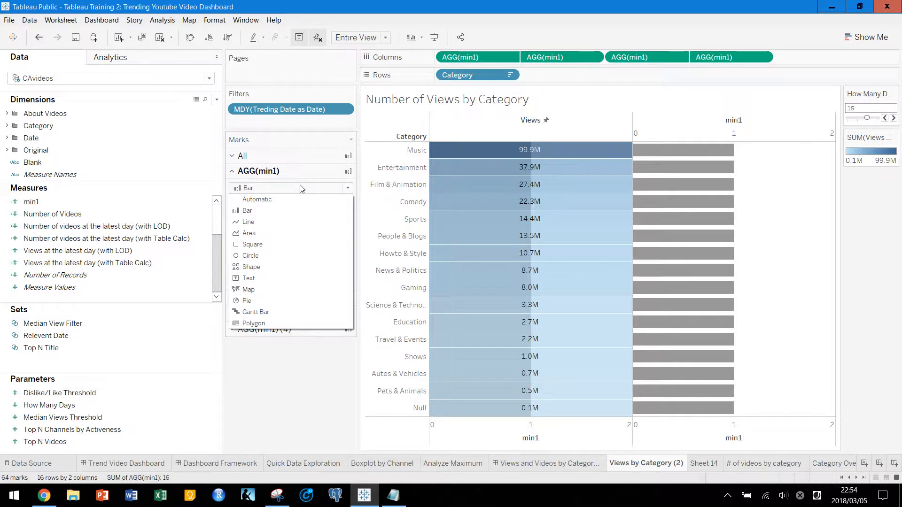
left_click(329, 281)
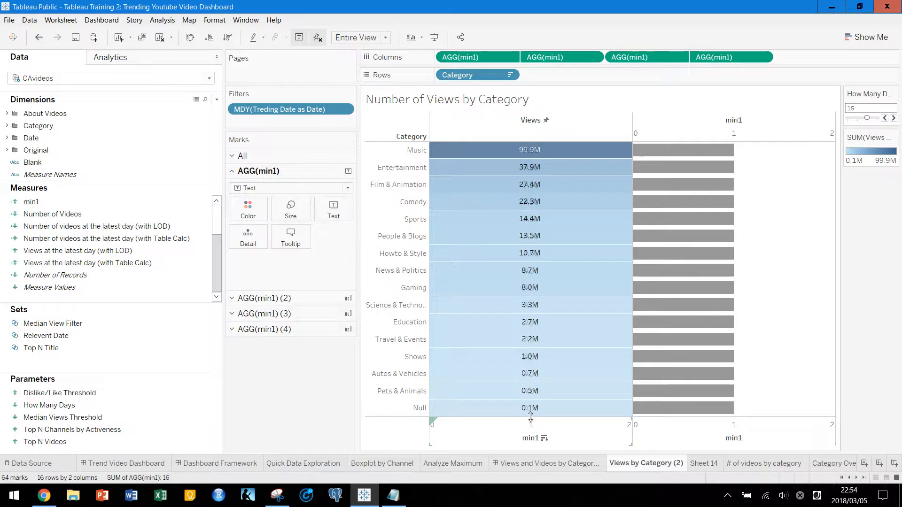
left_click(53, 165)
left_click_drag(81, 167, 335, 212)
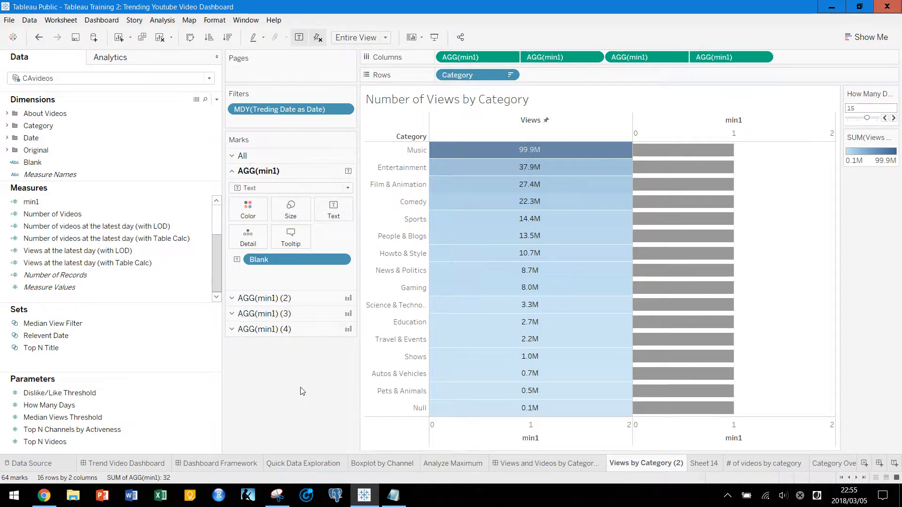
Examine the Views and # of Videos columns on the Trend Video Dashboard and return to Views by Category (2)
right_click(502, 439)
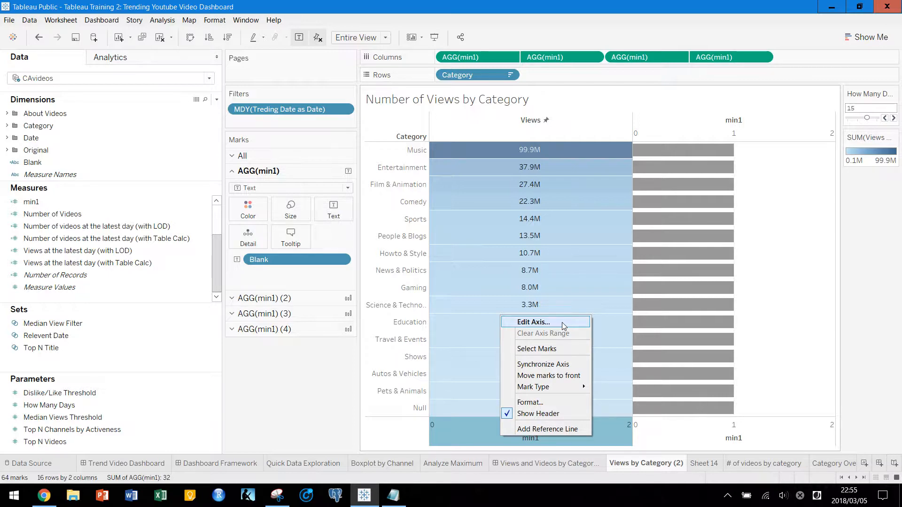
left_click(137, 464)
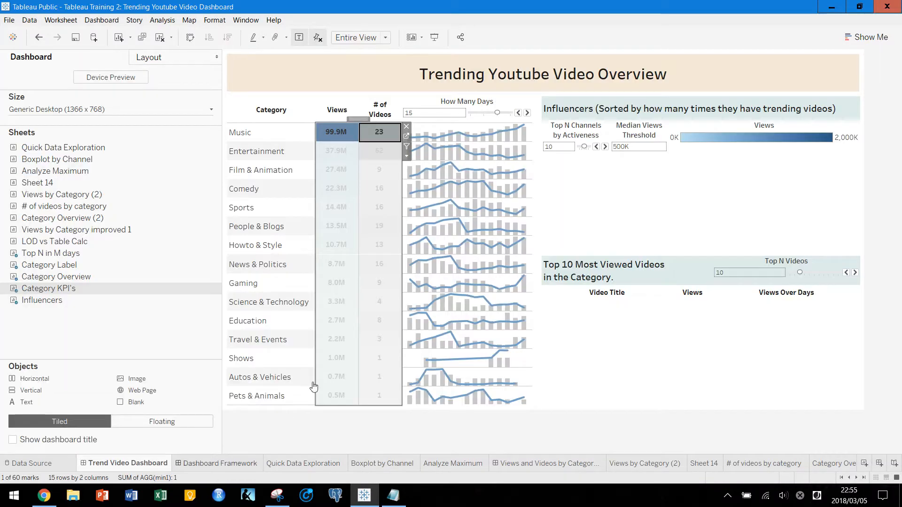
left_click(379, 134)
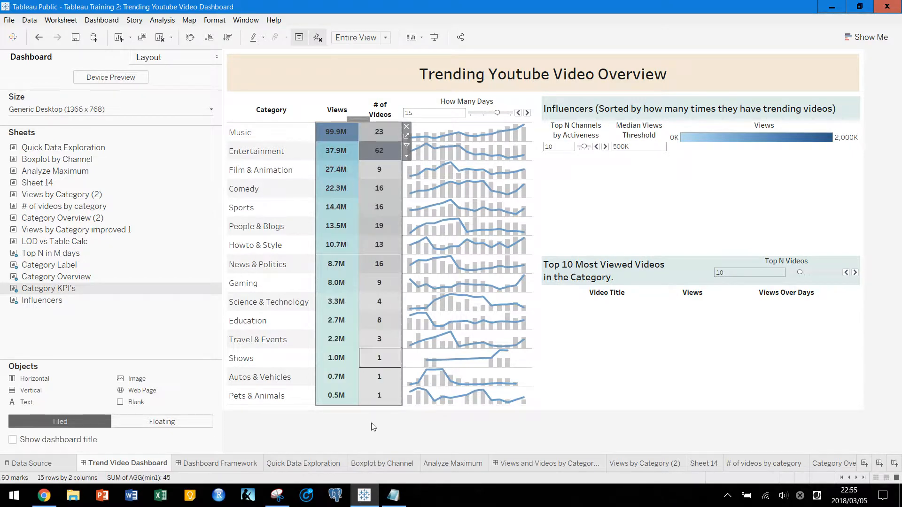
left_click(372, 442)
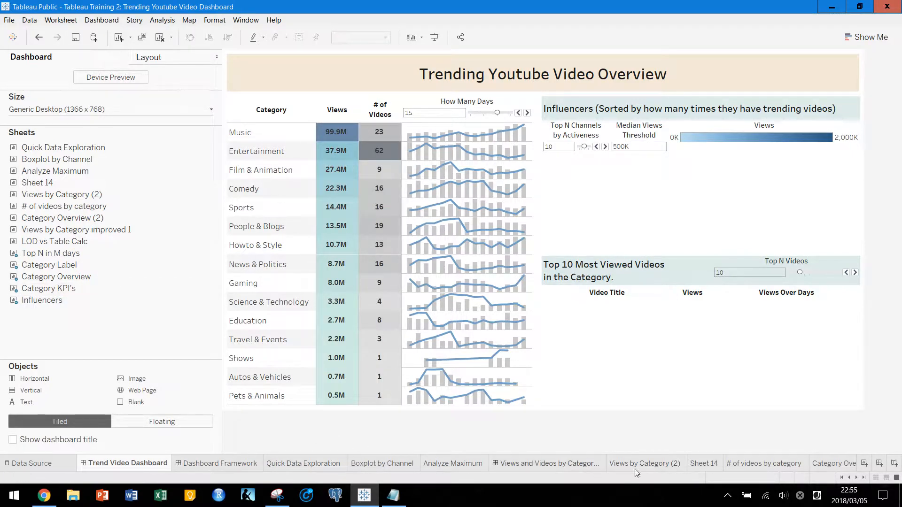
left_click(677, 466)
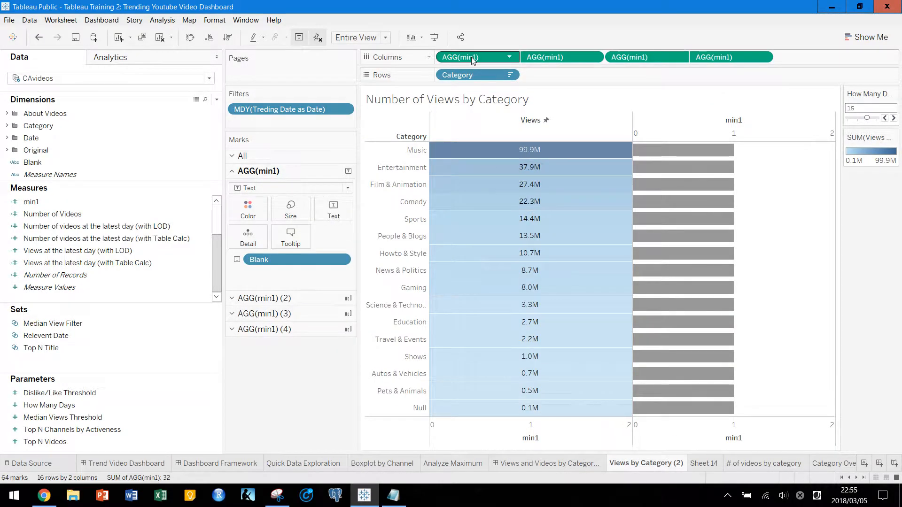
Clear the title of the lower min1 axis under the Views column and set its major tick marks to None
left_click(289, 299)
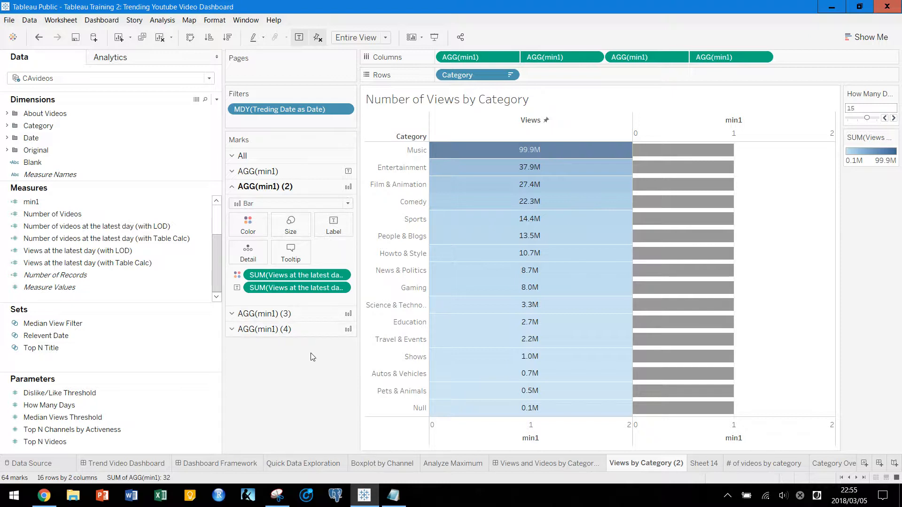
right_click(536, 435)
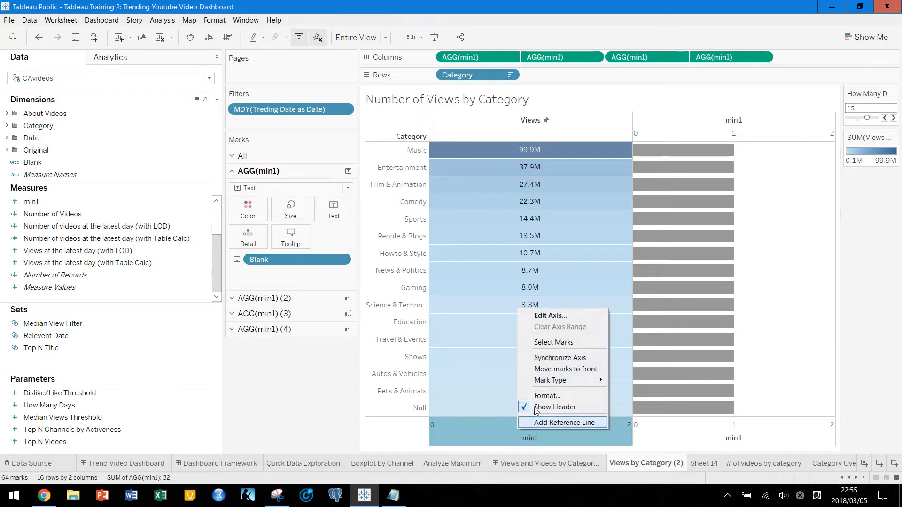
left_click(550, 316)
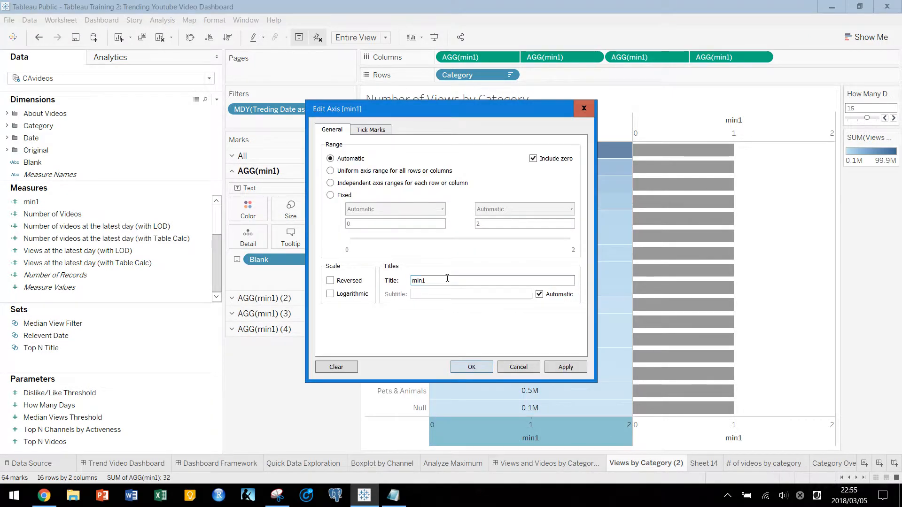
key("BackSpace")
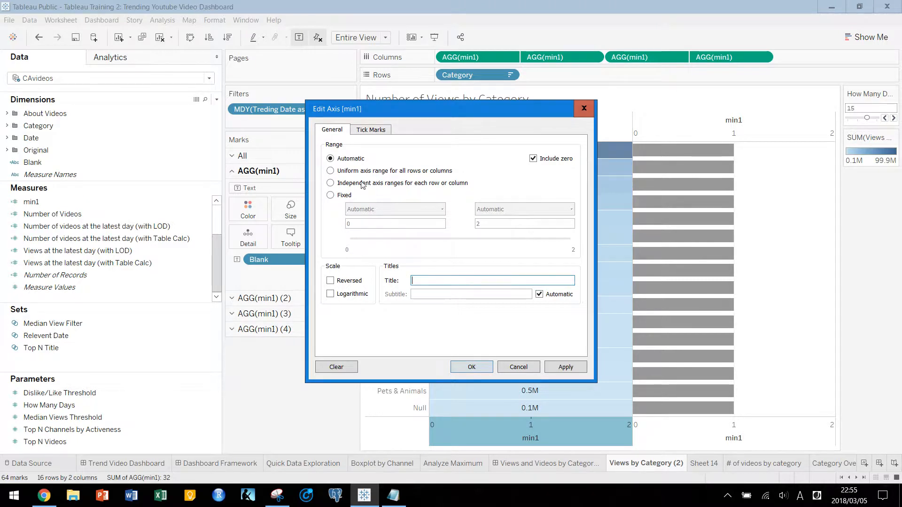
left_click(368, 132)
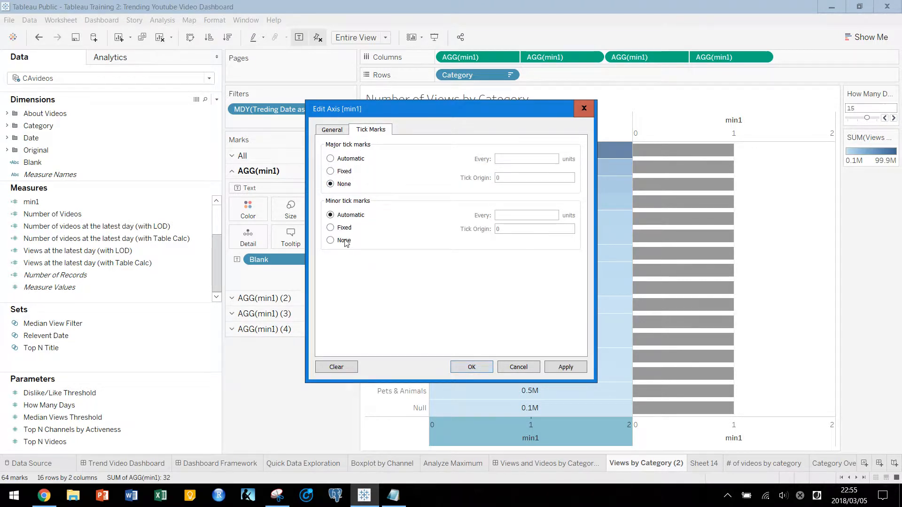
left_click(472, 367)
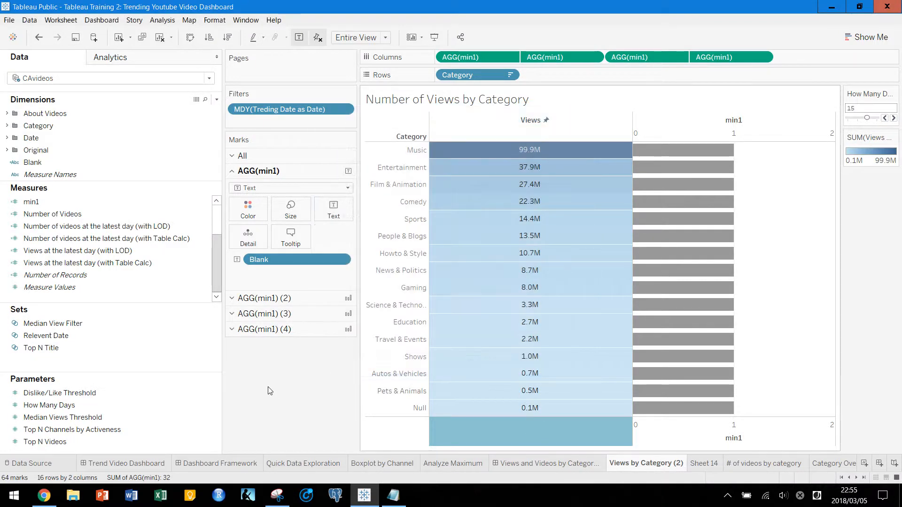
Enlarge the bars of the fourth min1 marks so they fill each category row's height
left_click(702, 131)
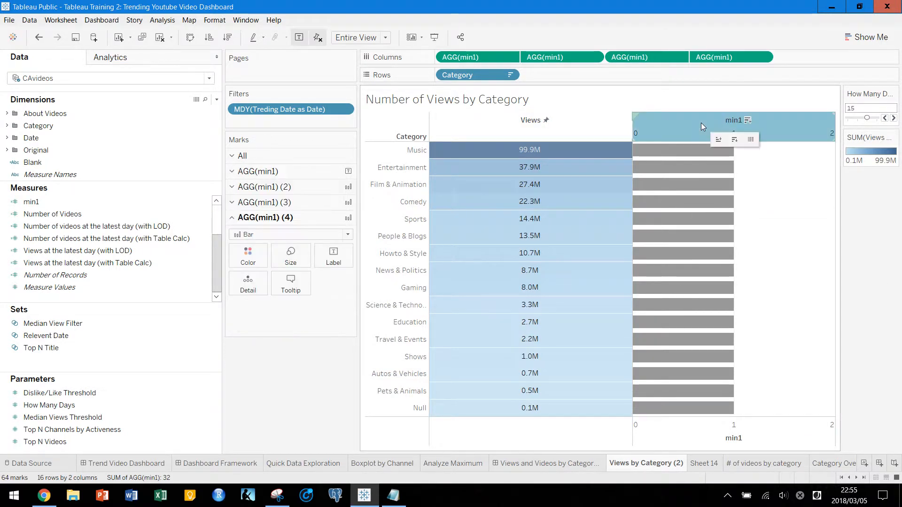
left_click(288, 380)
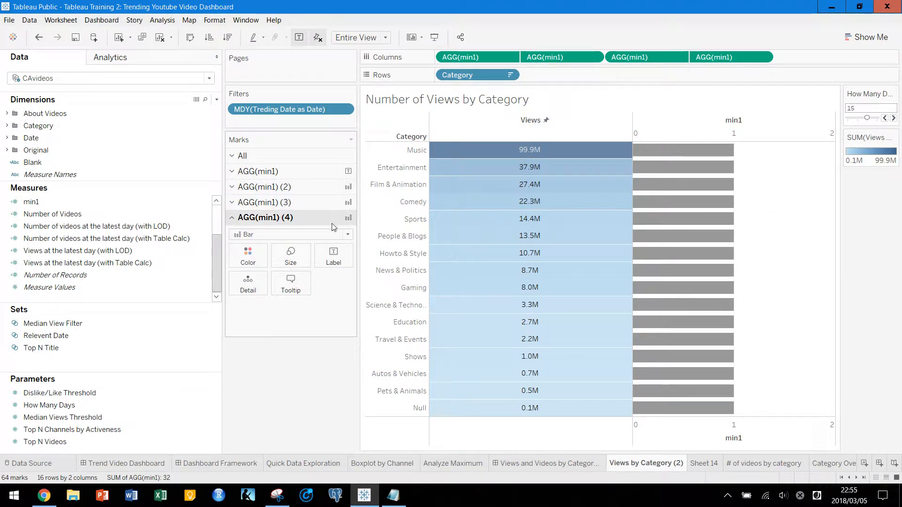
left_click(291, 258)
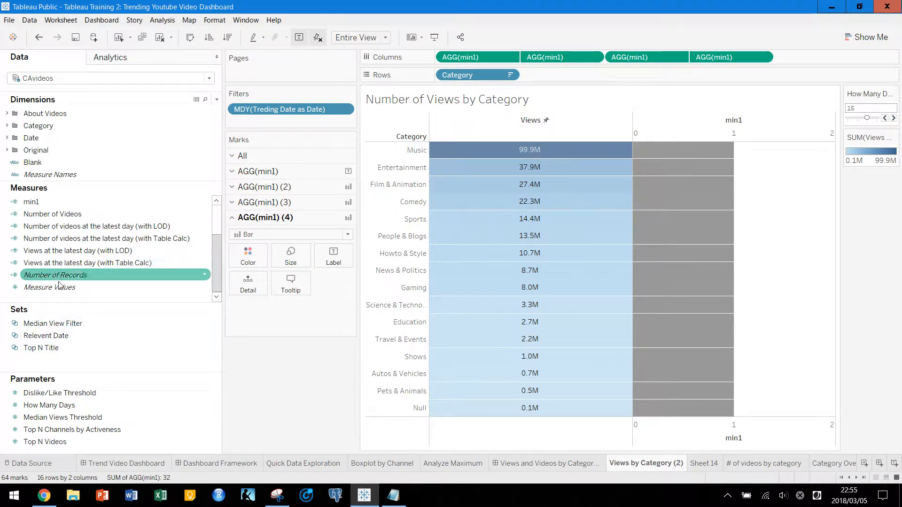
Label and color the fourth min1 bars by Number of videos at the latest day (with LOD)
left_click_drag(57, 276, 335, 263)
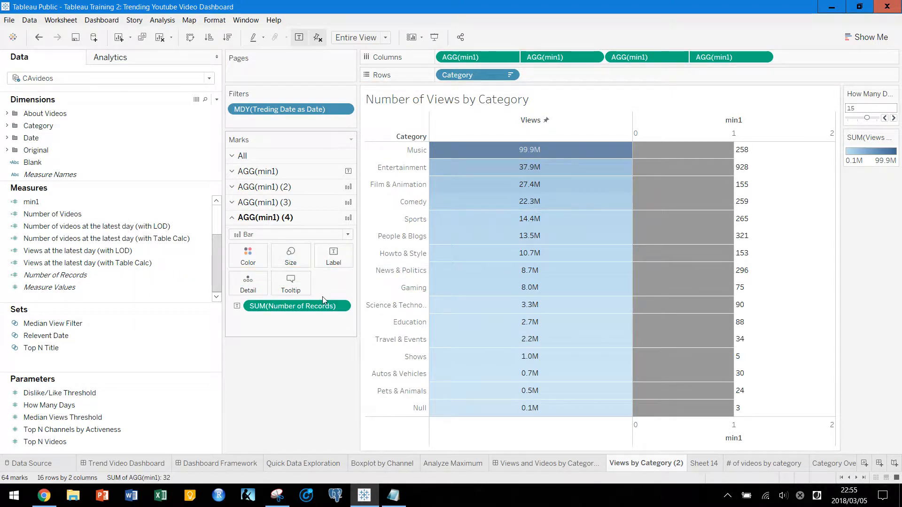
left_click_drag(324, 301, 61, 276)
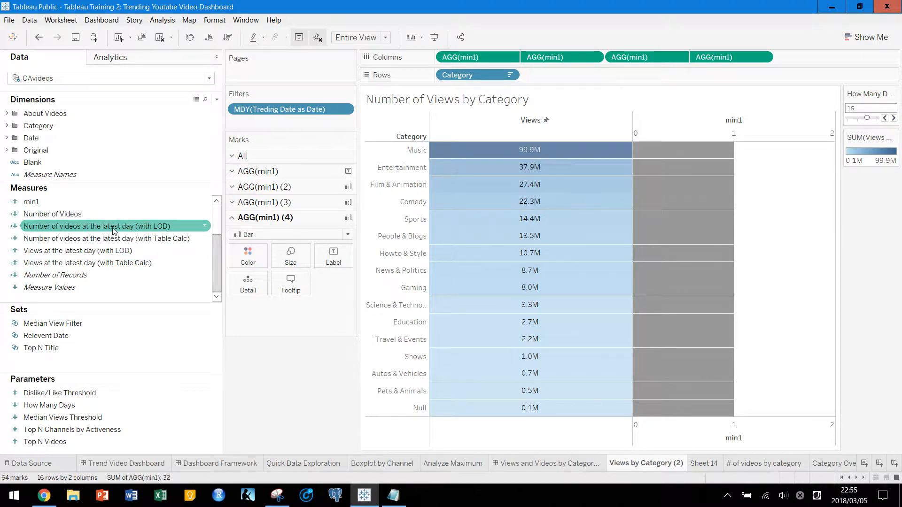
left_click_drag(179, 228, 333, 257)
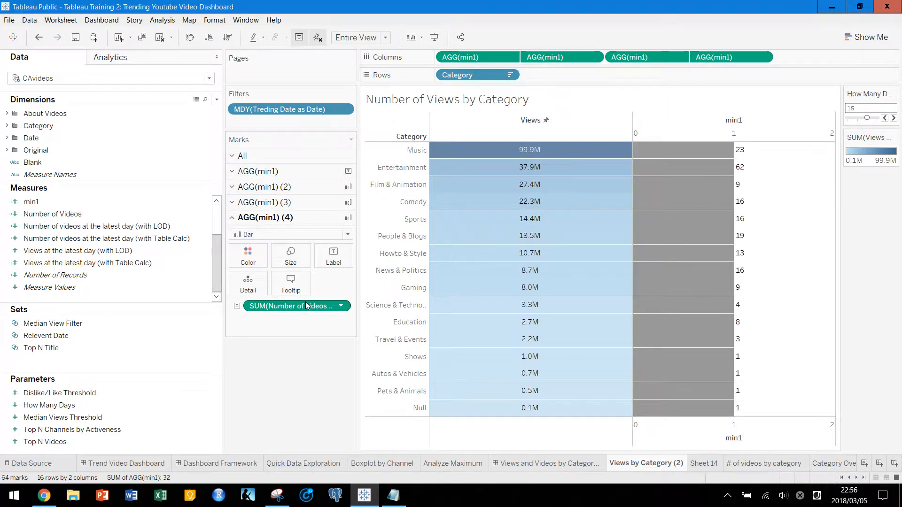
left_click_drag(301, 306, 263, 263)
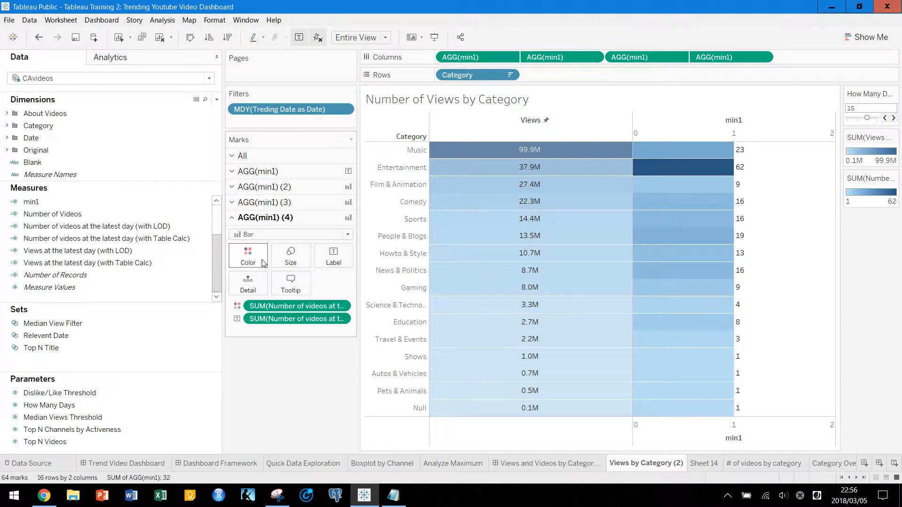
left_click(263, 264)
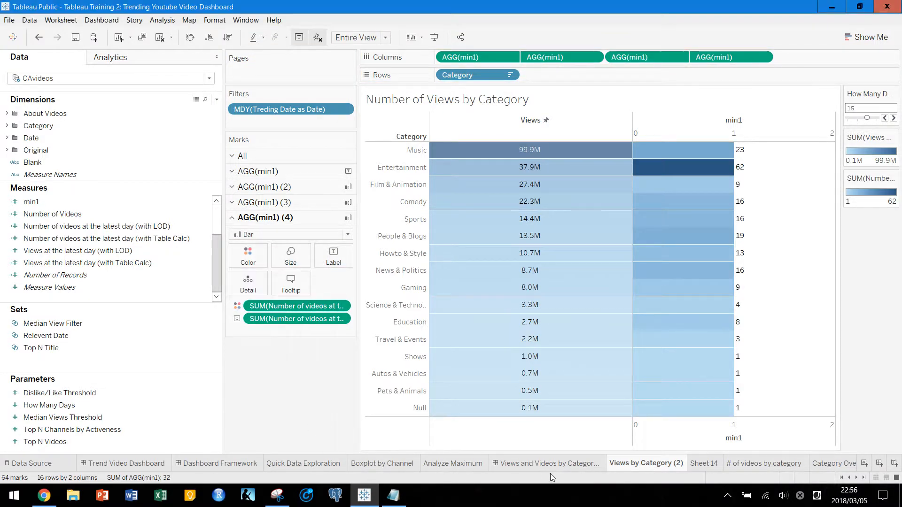
Check the Entertainment details on the Views and Videos by Category dashboard and return to Views by Category (2)
left_click(568, 464)
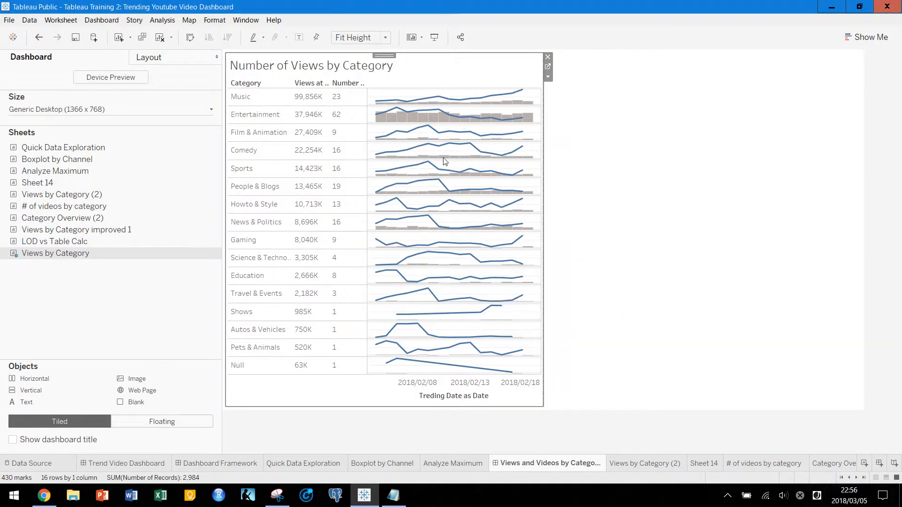
mouse_move(445, 123)
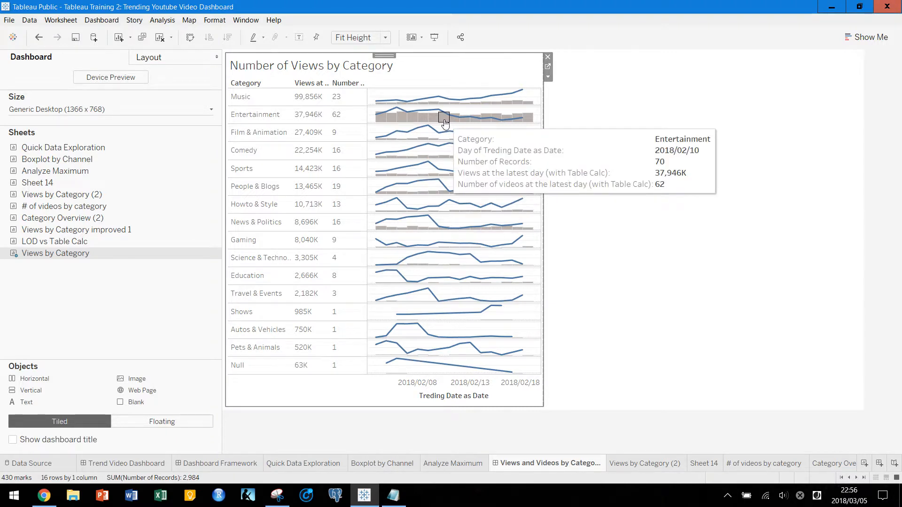
left_click(647, 464)
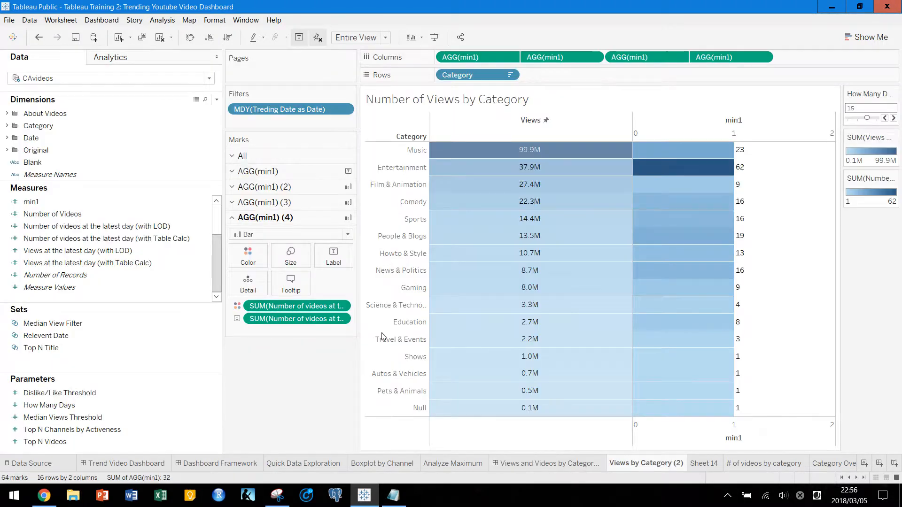
Apply the Gray palette to the fourth min1 bars' color scale
left_click(248, 256)
left_click(273, 291)
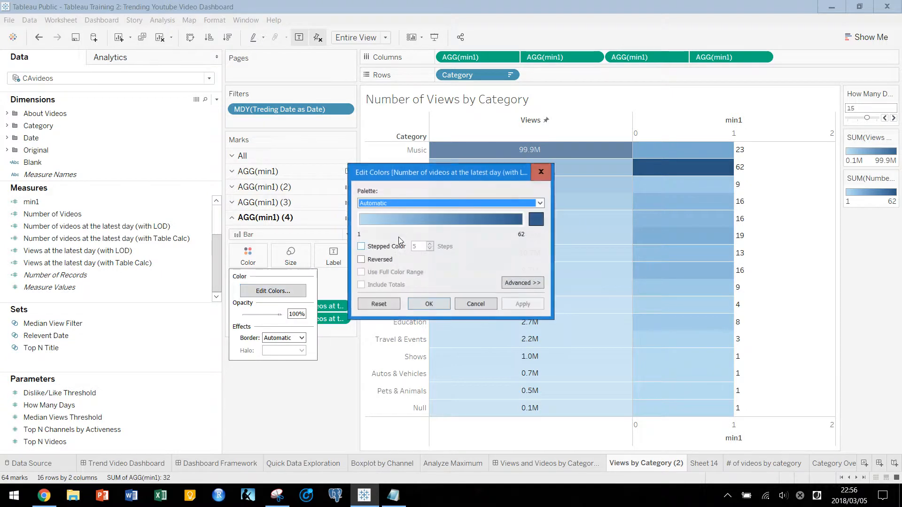
left_click(422, 204)
left_click(395, 272)
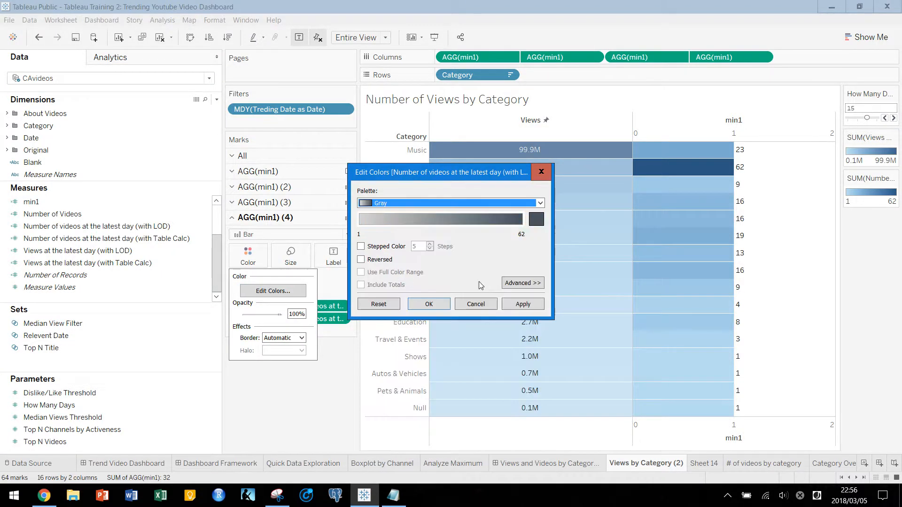
left_click(522, 305)
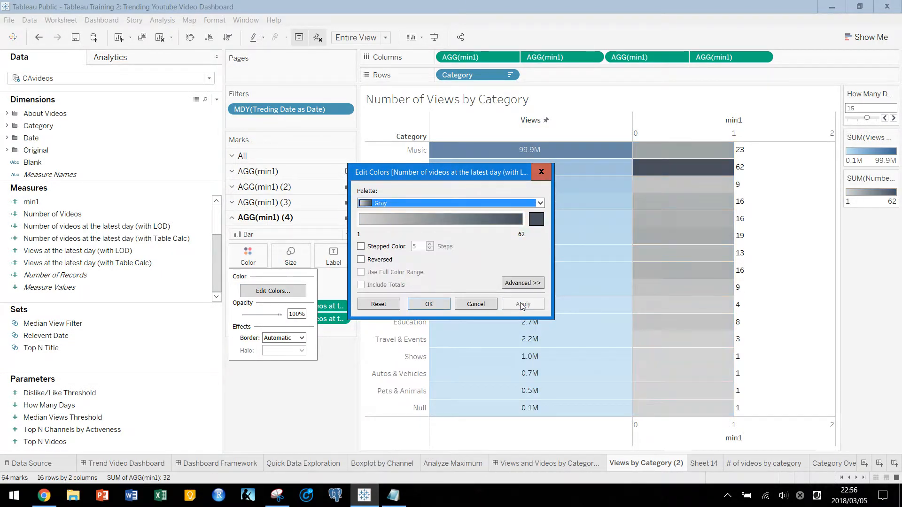
left_click(429, 304)
Set the color opacity of the fourth min1 bars to 70%
left_click(248, 256)
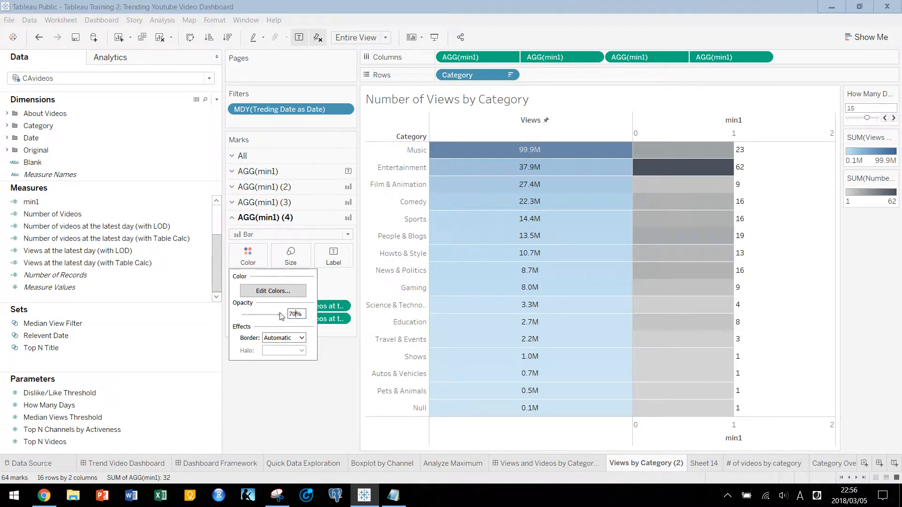
key("Return")
left_click(306, 373)
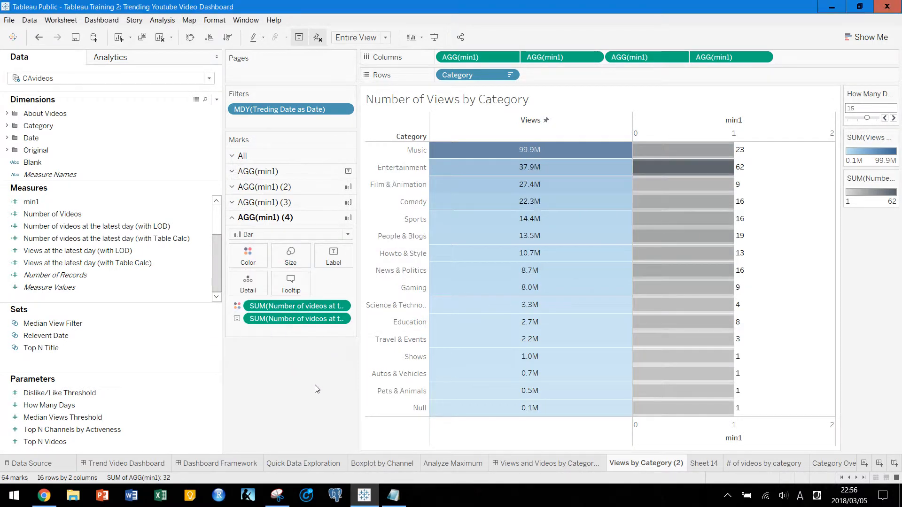
Look up the # of Videos column header on the Trend Video Dashboard and return to Views by Category (2)
double_click(707, 126)
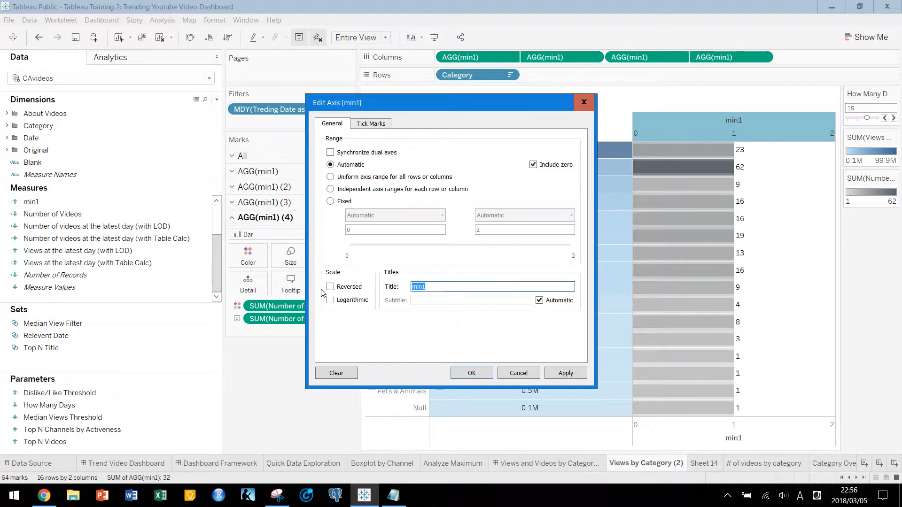
left_click(477, 374)
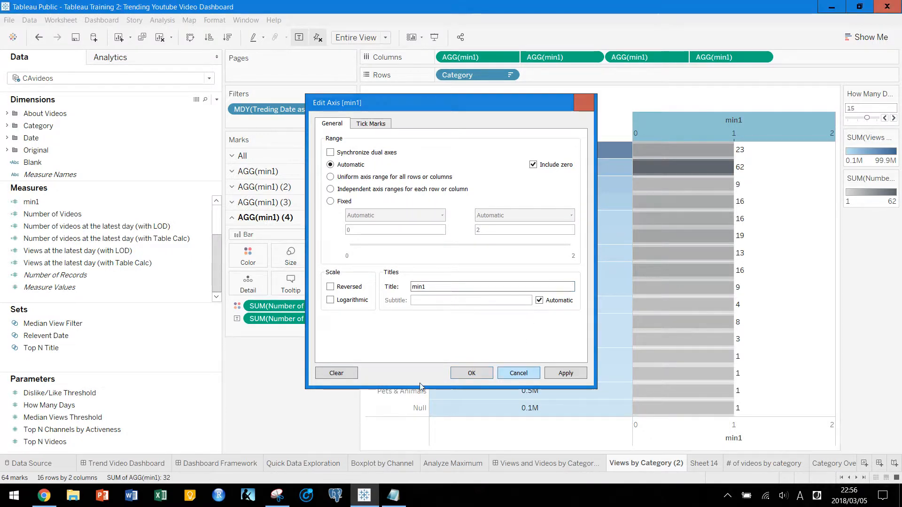
left_click(111, 465)
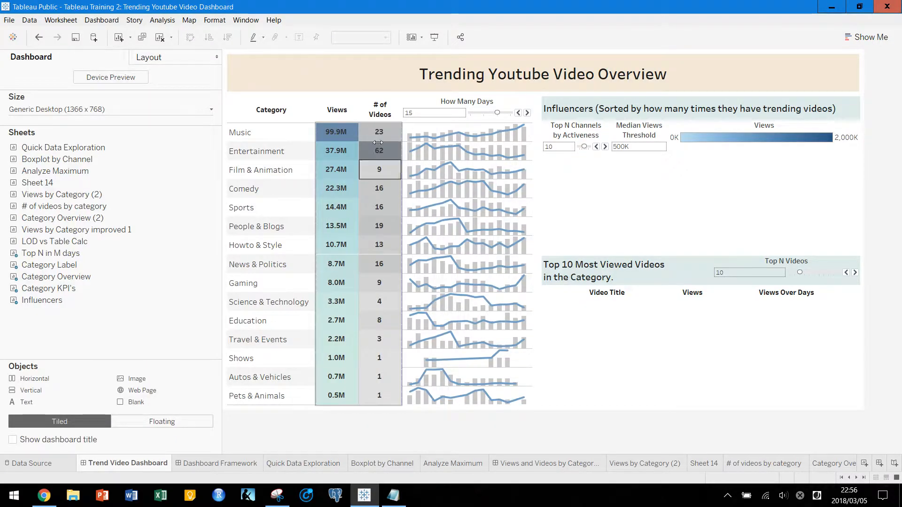
left_click(739, 464)
left_click(658, 465)
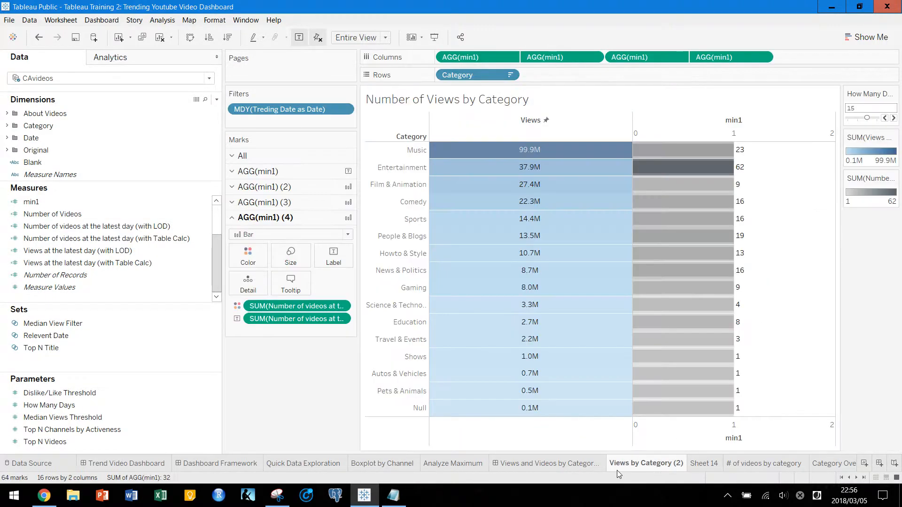
Change the upper min1 axis title over the fourth min1 bars to "# of Videos"
right_click(659, 110)
left_click(653, 122)
right_click(653, 122)
left_click(671, 128)
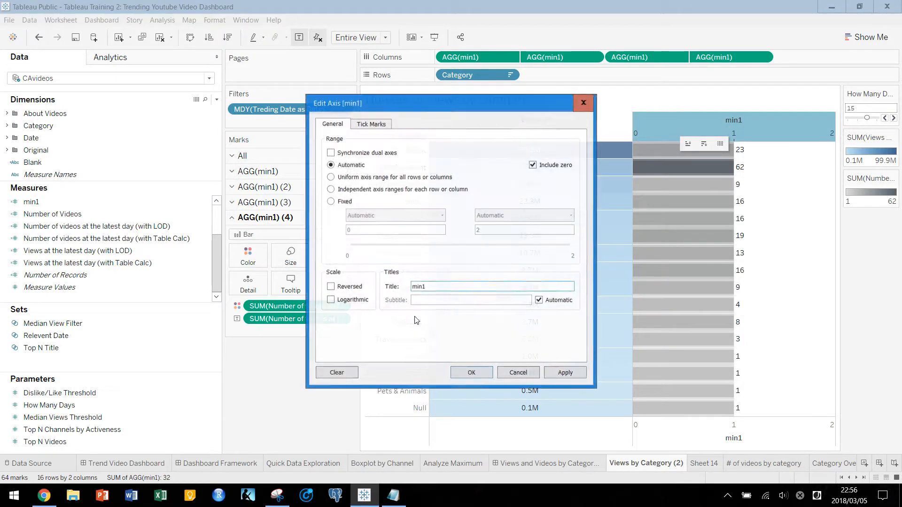
left_click_drag(449, 286, 337, 294)
type("Number")
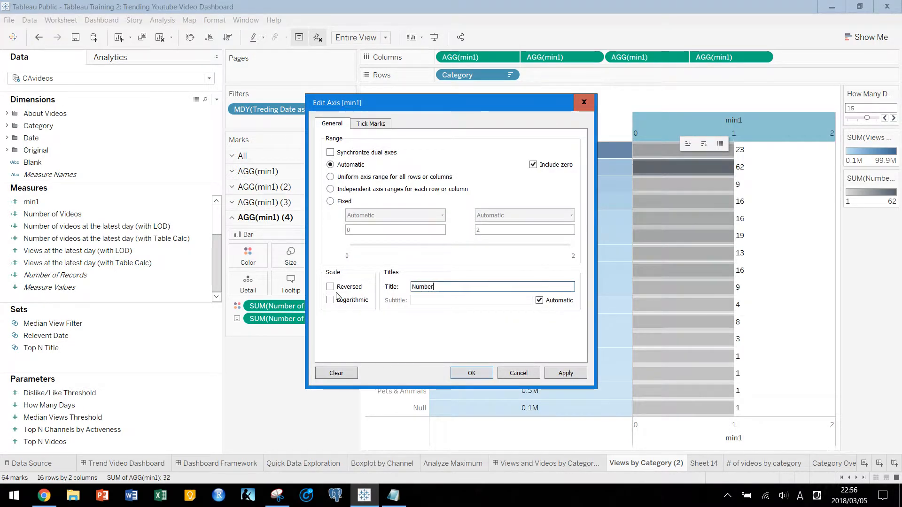
type(" of Video")
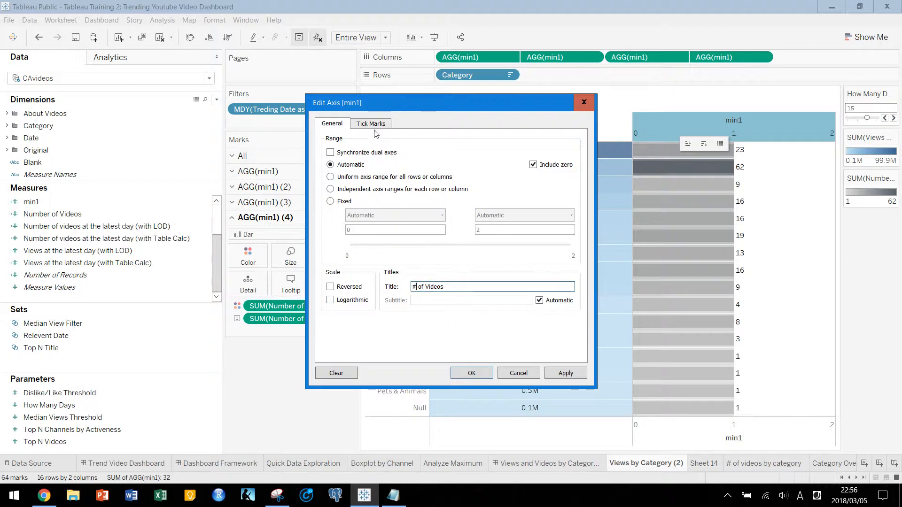
Fix the # of Videos axis range from 0 to 1 and set its major and minor tick marks to None
left_click(342, 197)
double_click(503, 230)
type("1")
left_click(408, 147)
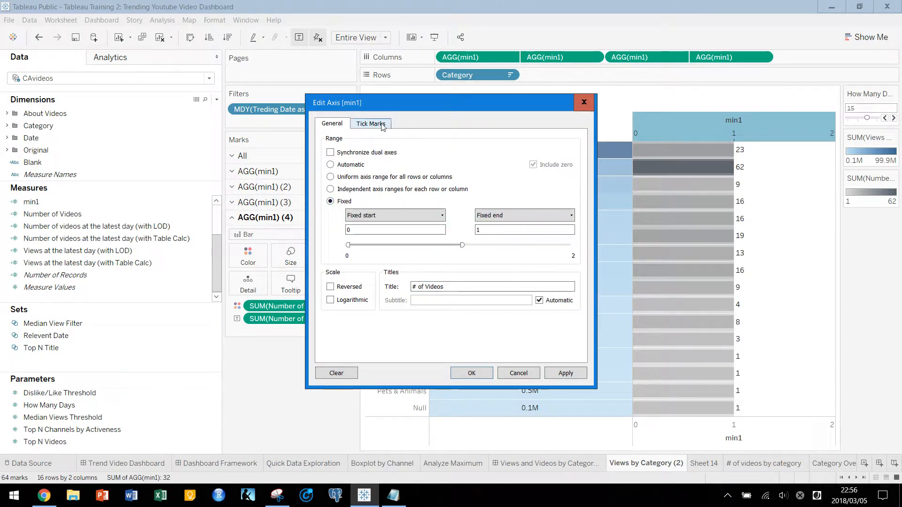
left_click(371, 124)
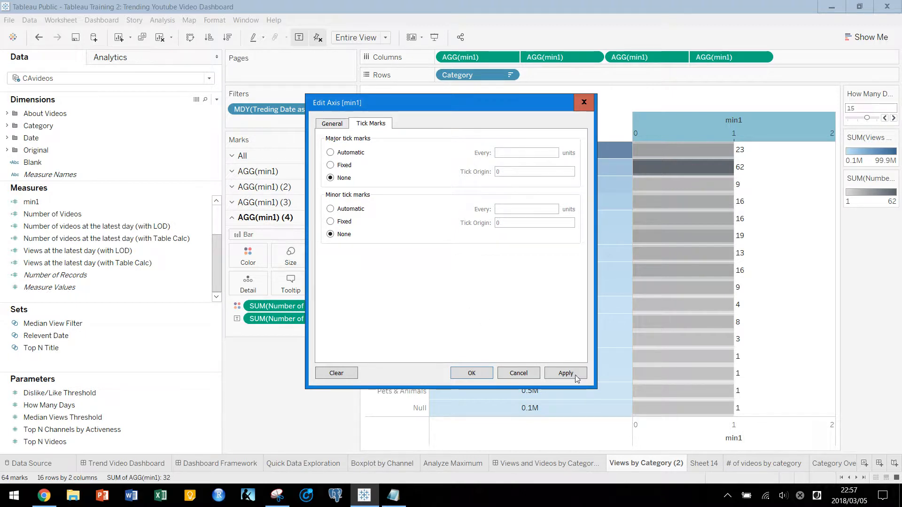
left_click(471, 373)
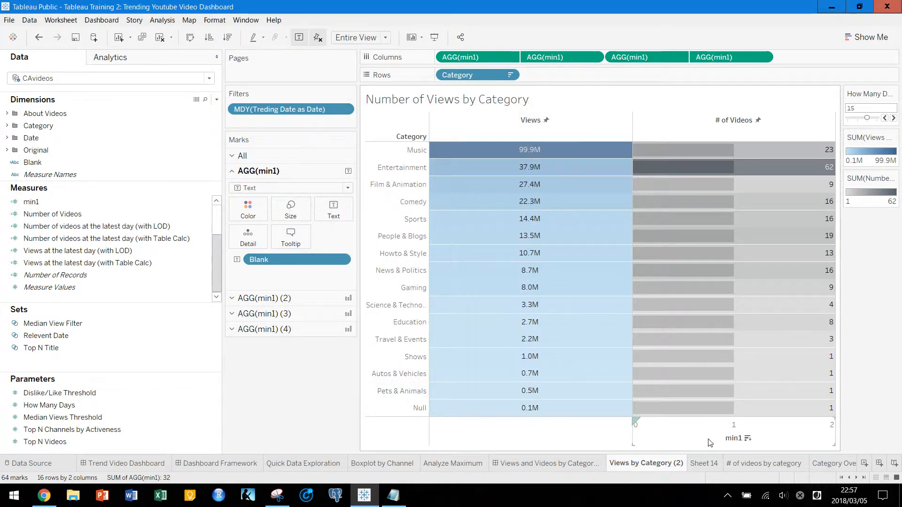
Change the mark type of the third min1 measure from bars to Text
left_click(675, 430)
left_click_drag(29, 168, 333, 248)
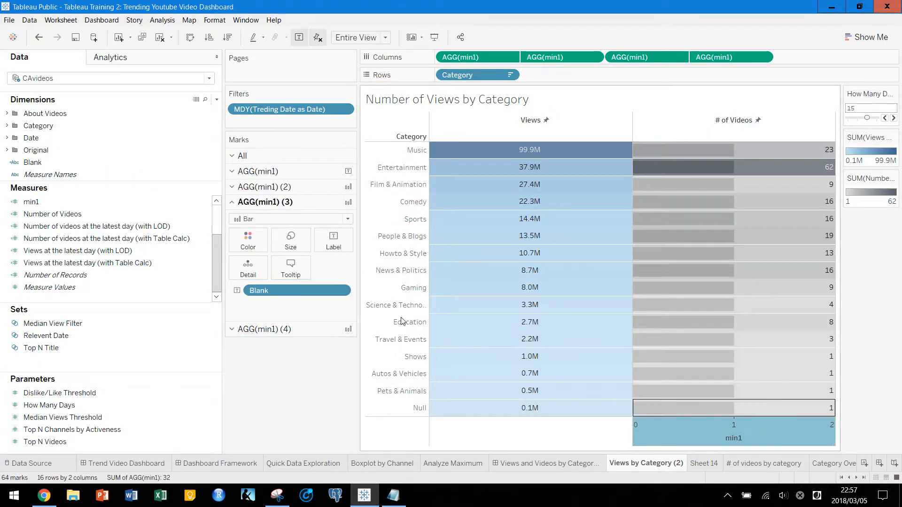
left_click(308, 219)
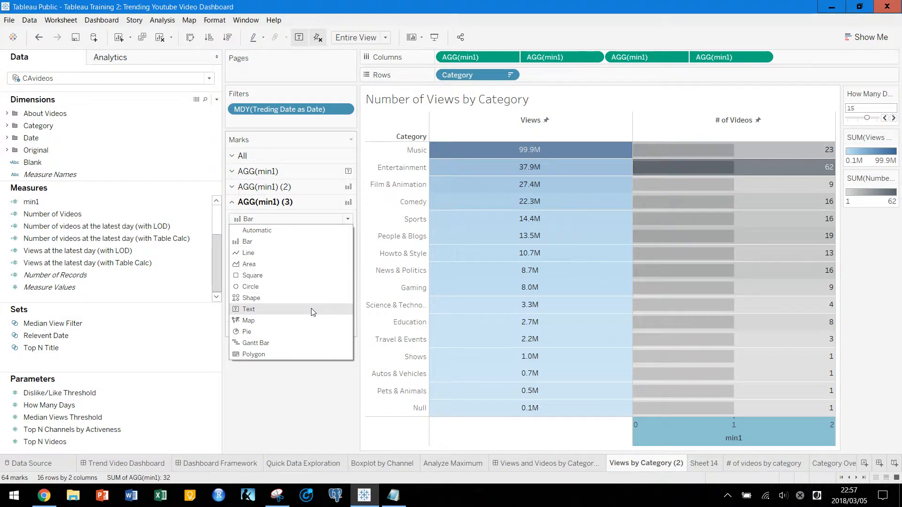
left_click(325, 309)
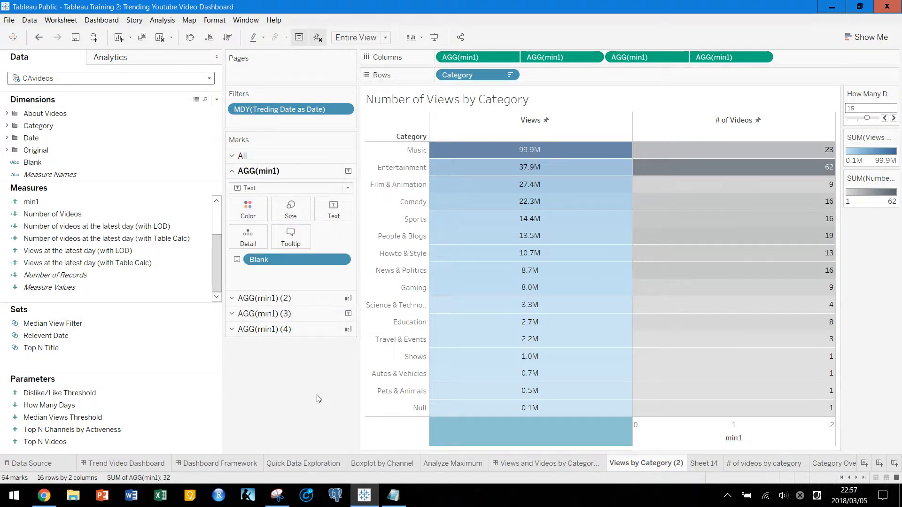
Clear the title of the lower min1 axis and set its major and minor tick marks to None
right_click(731, 430)
left_click(759, 393)
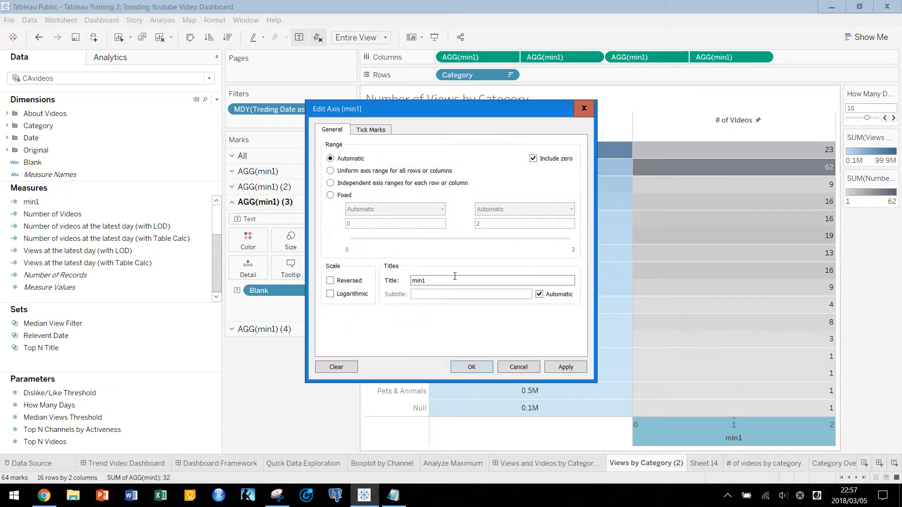
double_click(428, 279)
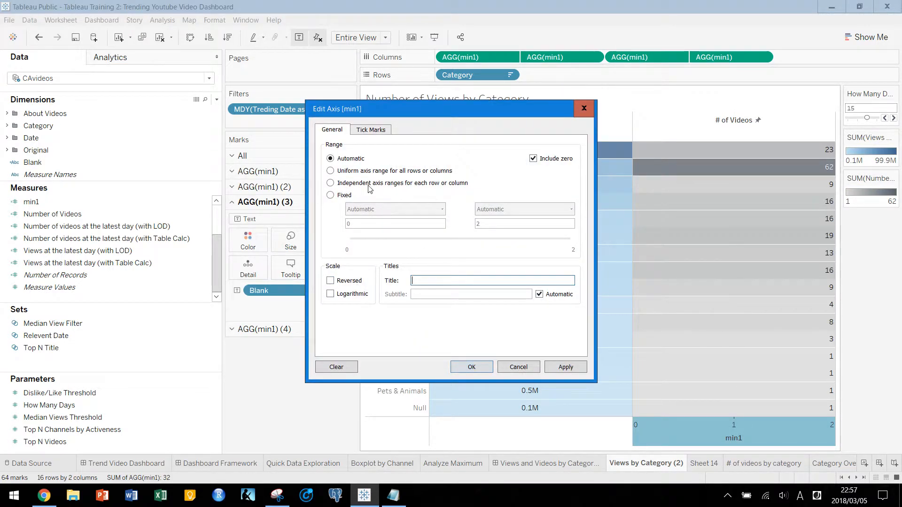
left_click(369, 131)
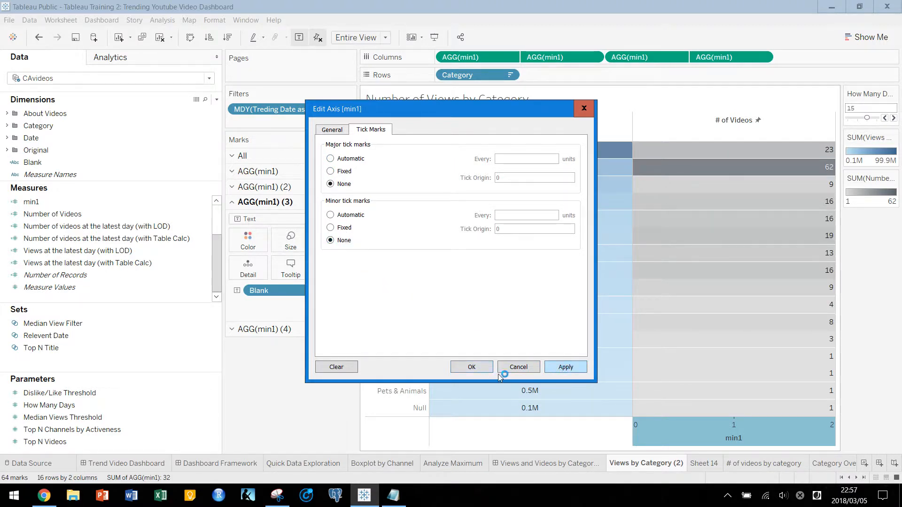
left_click(470, 367)
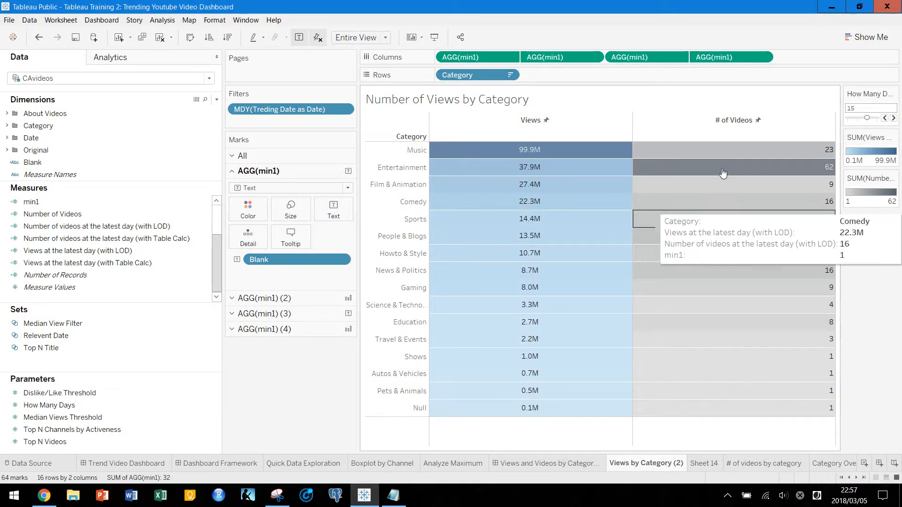
Center the labels of the fourth min1 bars horizontally
left_click(724, 152)
left_click(333, 258)
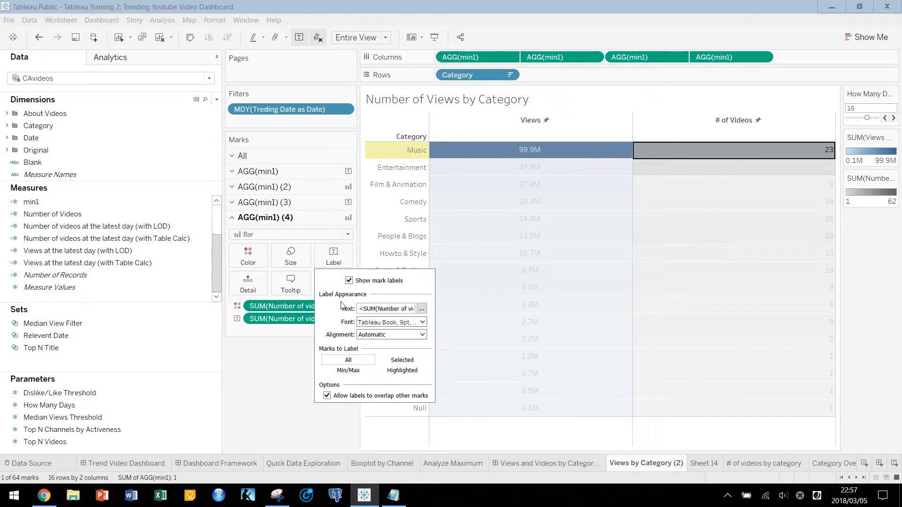
left_click(380, 336)
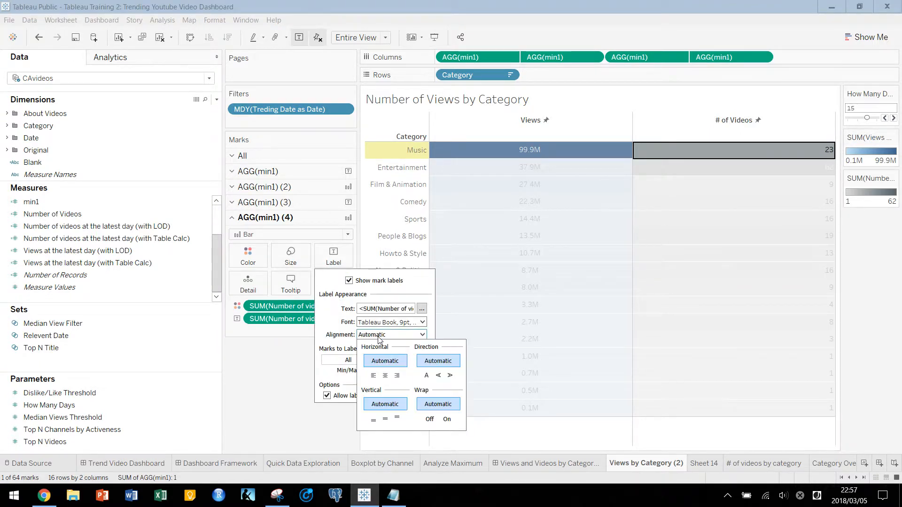
left_click(385, 377)
left_click(249, 384)
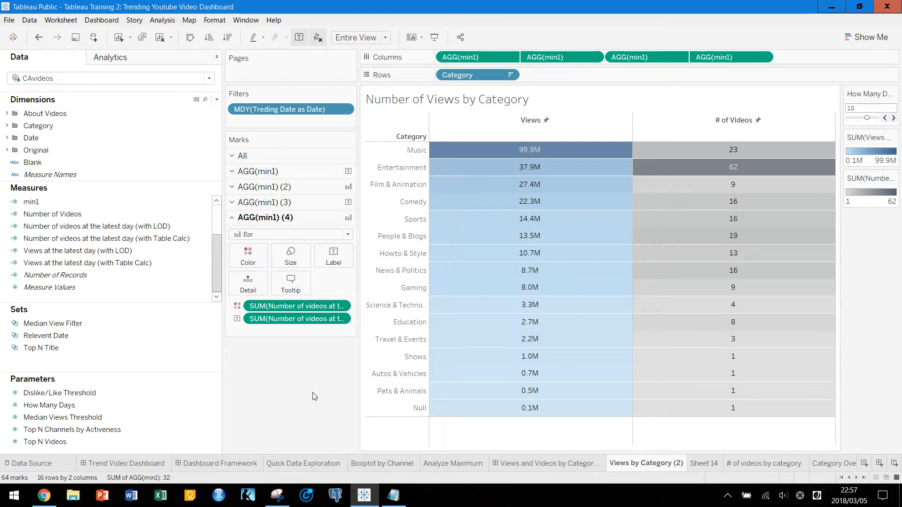
Place Views by Category (2) before Views by Category on the Views and Videos by Category dashboard and hide both sheets' titles
left_click(517, 462)
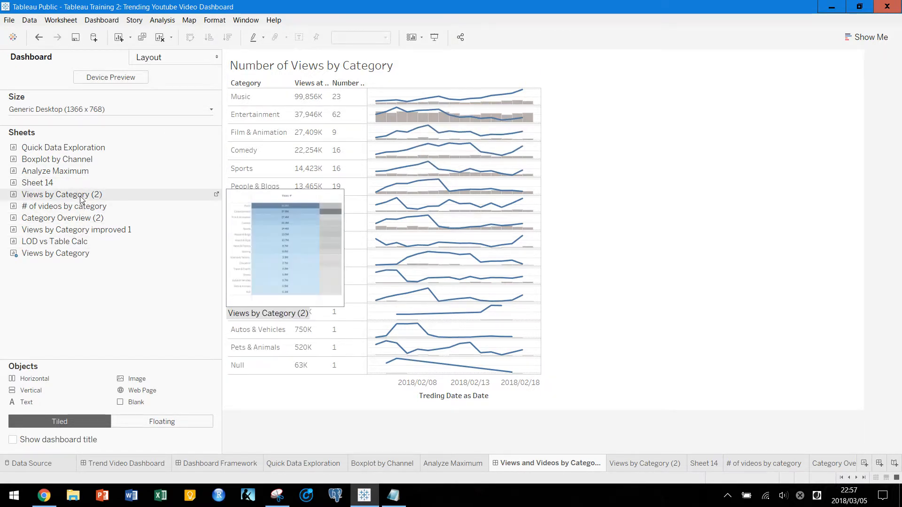
left_click_drag(96, 196, 244, 194)
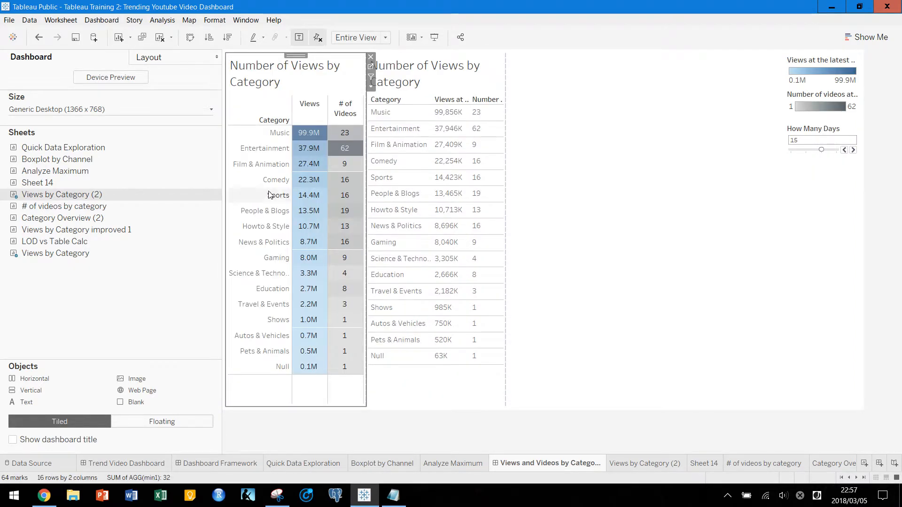
right_click(433, 75)
left_click(454, 102)
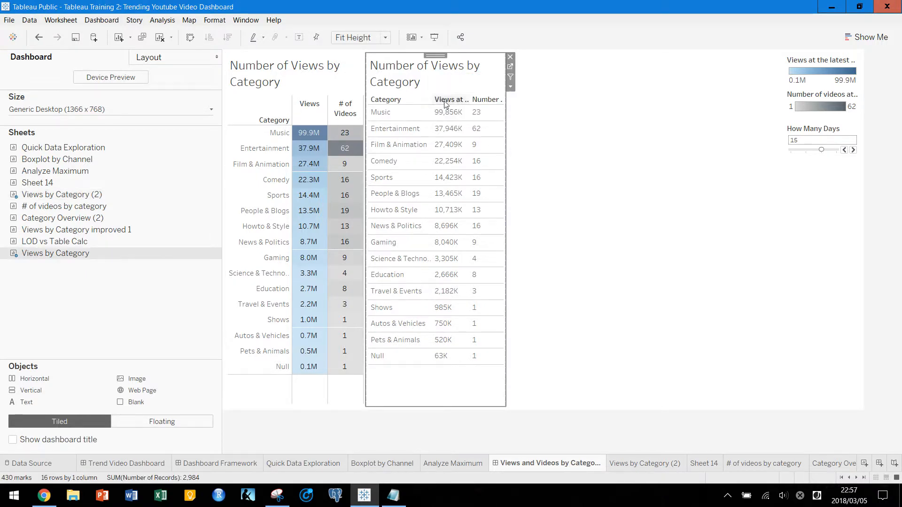
right_click(339, 73)
left_click(375, 102)
Set the Views by Category sheet on the dashboard to fit Entire View
left_click(451, 62)
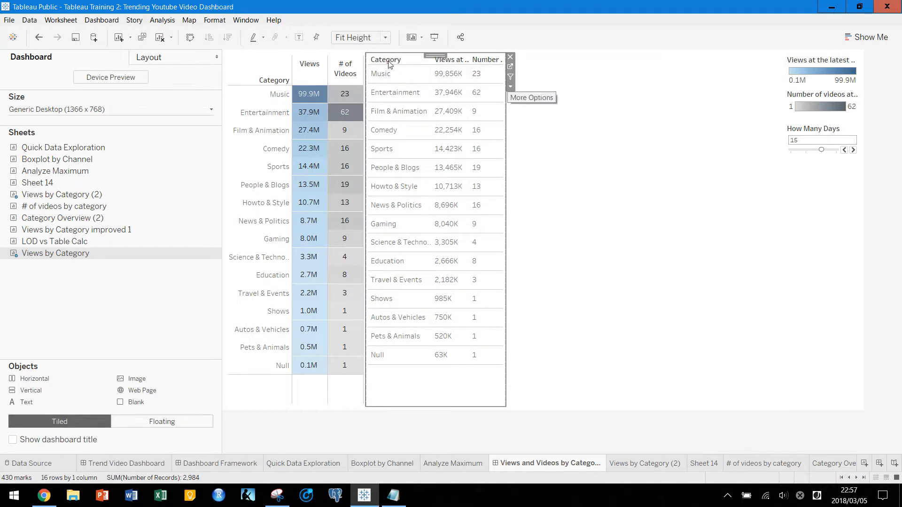
left_click(385, 37)
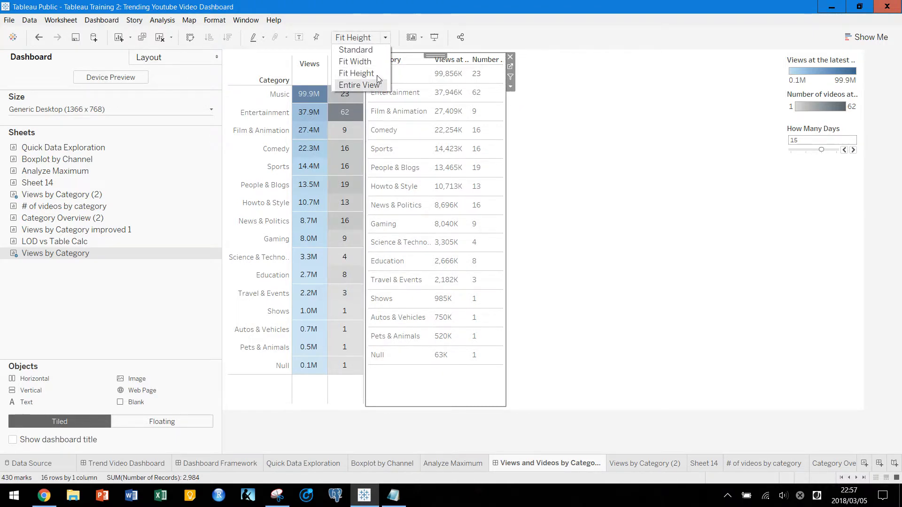
left_click(377, 77)
left_click(385, 37)
left_click(371, 85)
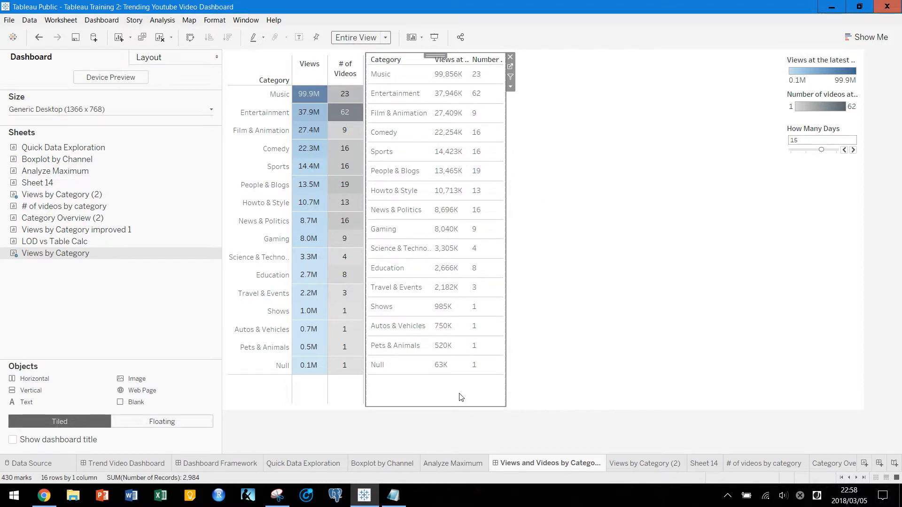
right_click(430, 394)
left_click(406, 405)
left_click(352, 63)
left_click(592, 95)
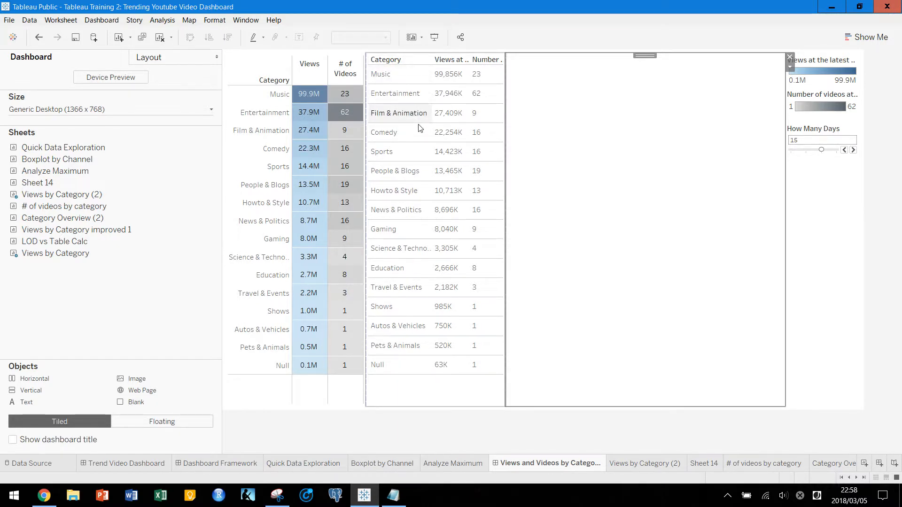
right_click(412, 65)
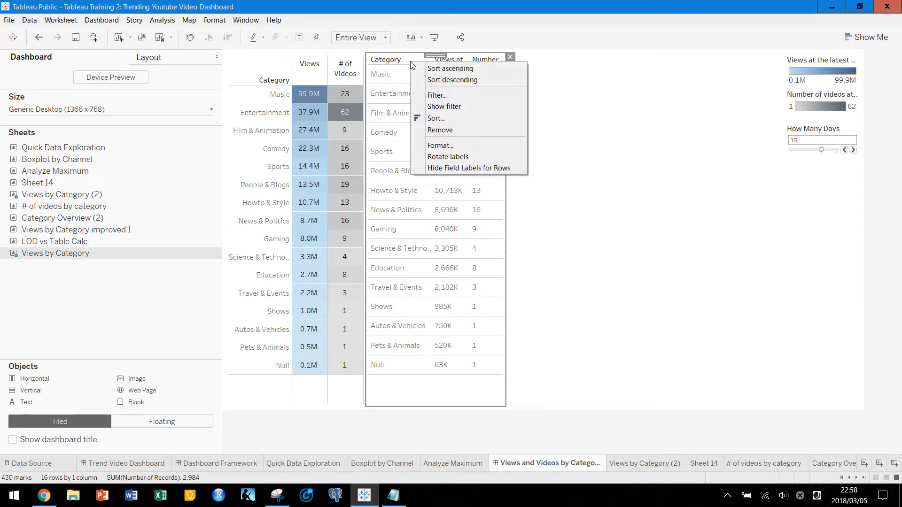
Hide the category, views and number-of-videos row headers of the Views by Category sheet on the dashboard
right_click(387, 73)
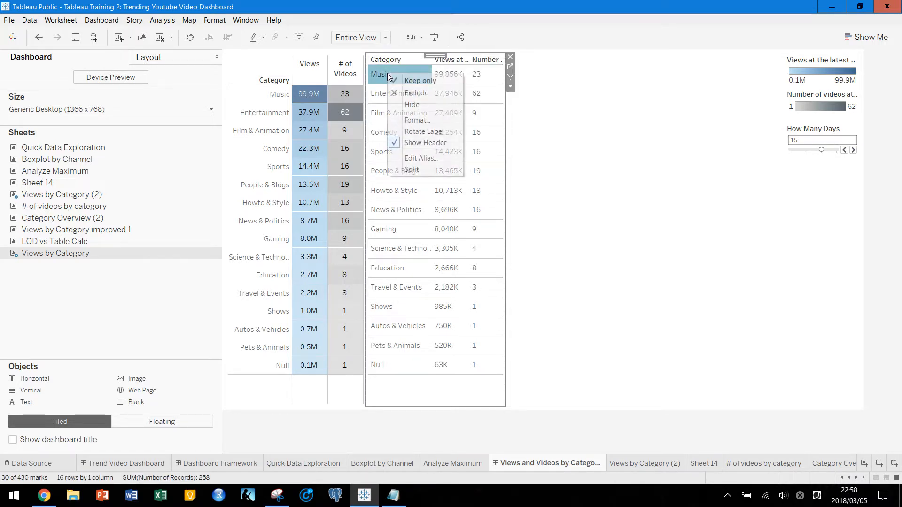
left_click(425, 142)
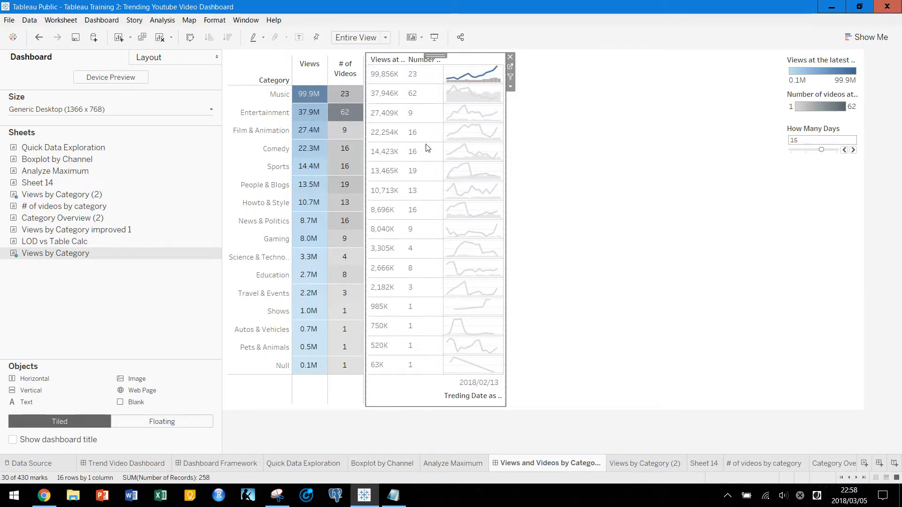
right_click(388, 70)
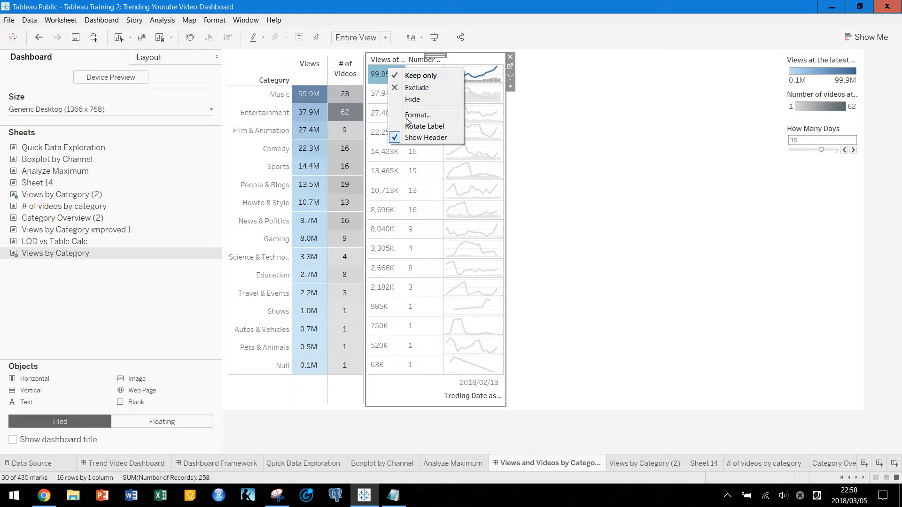
left_click(425, 138)
right_click(392, 74)
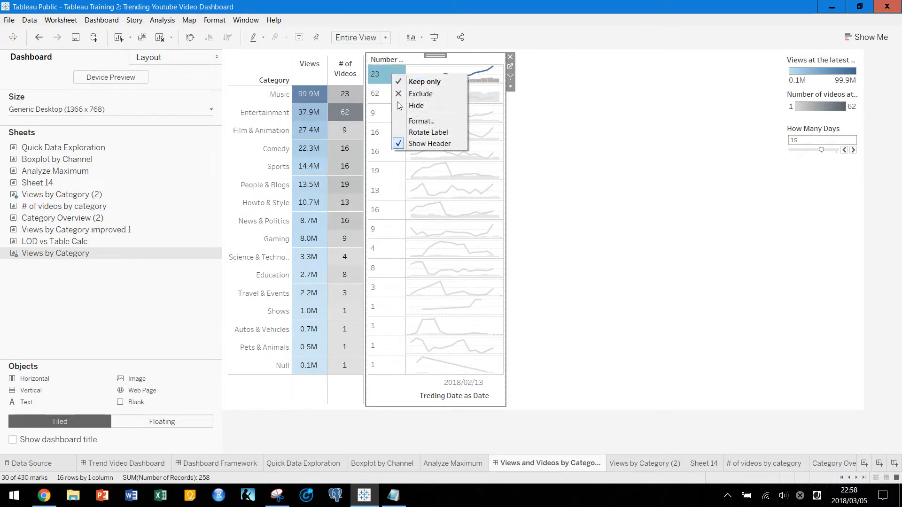
left_click(425, 144)
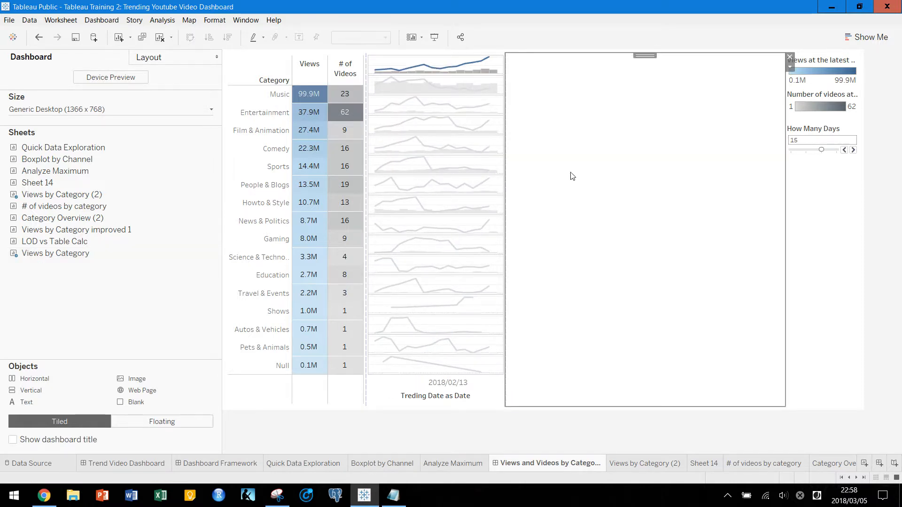
Clear the Music row selection and hide the Treding Date as Date axis header beneath the trend lines
left_click(462, 68)
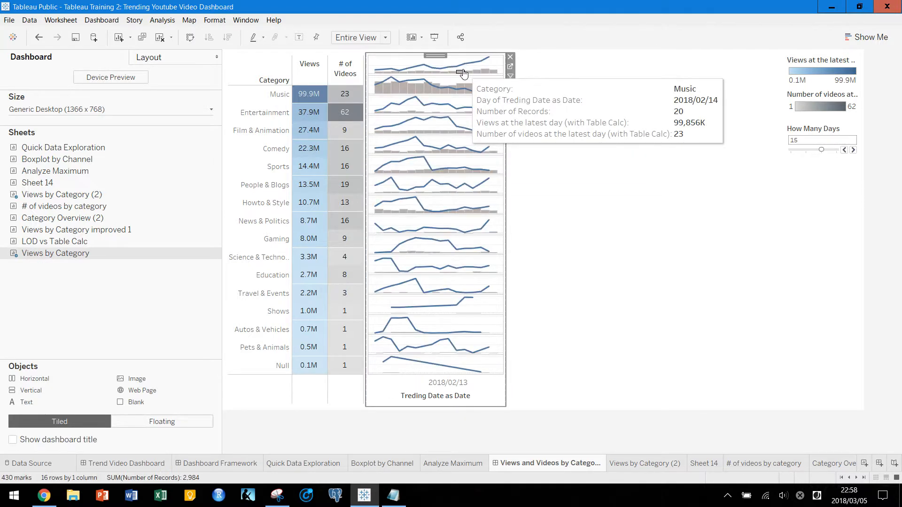
right_click(448, 398)
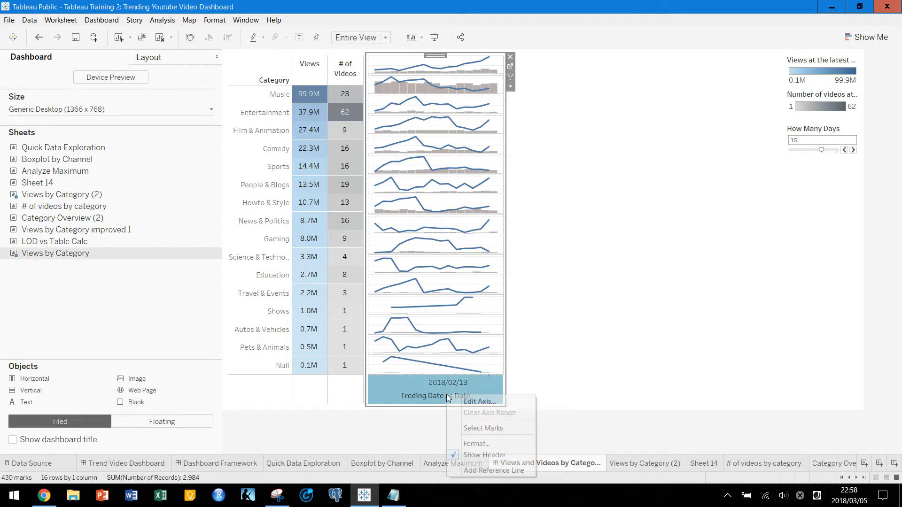
left_click(476, 453)
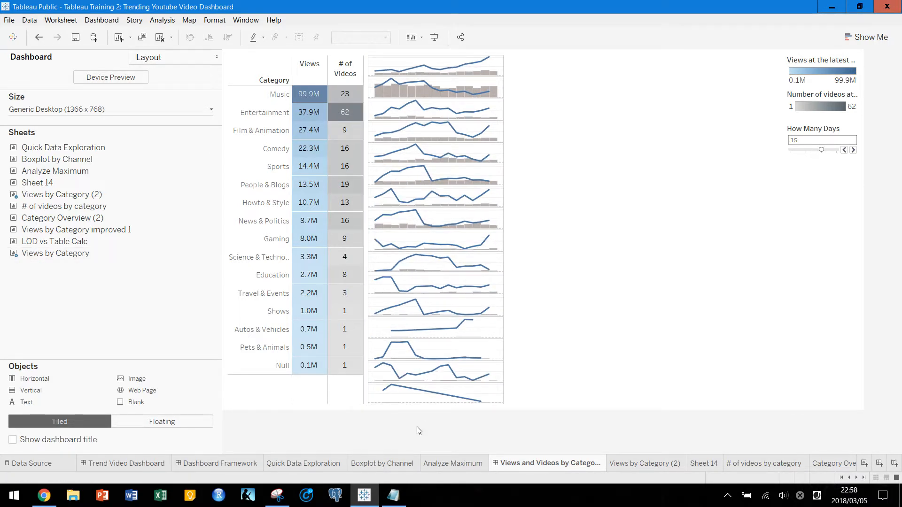
Hide the Views and # of Videos axis headers above the KPI table on the dashboard
right_click(304, 75)
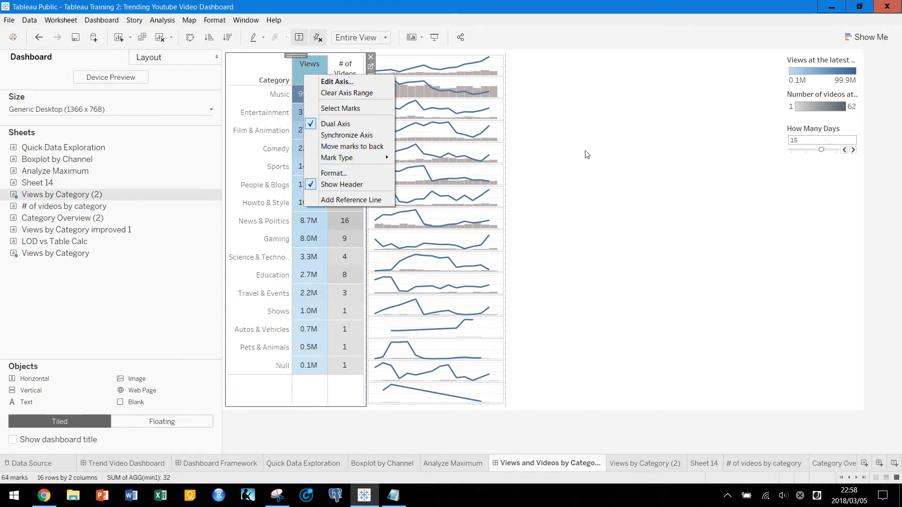
left_click(362, 185)
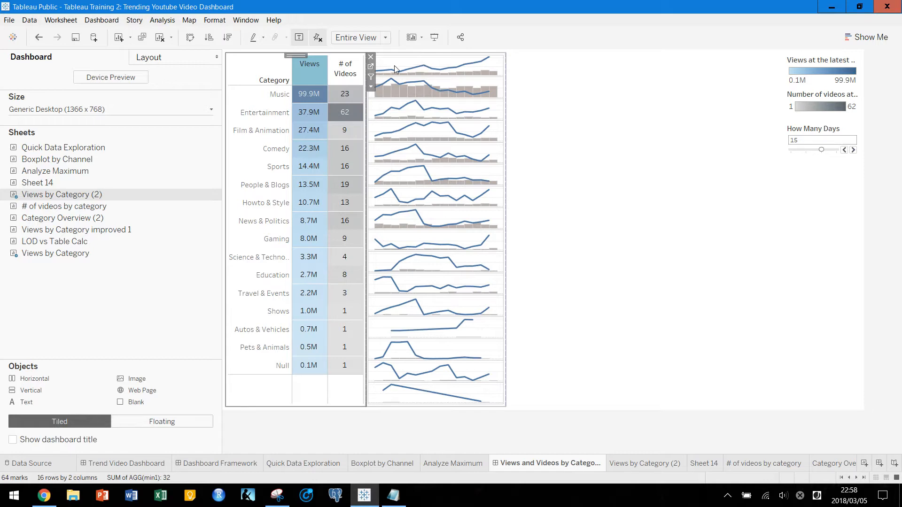
right_click(319, 76)
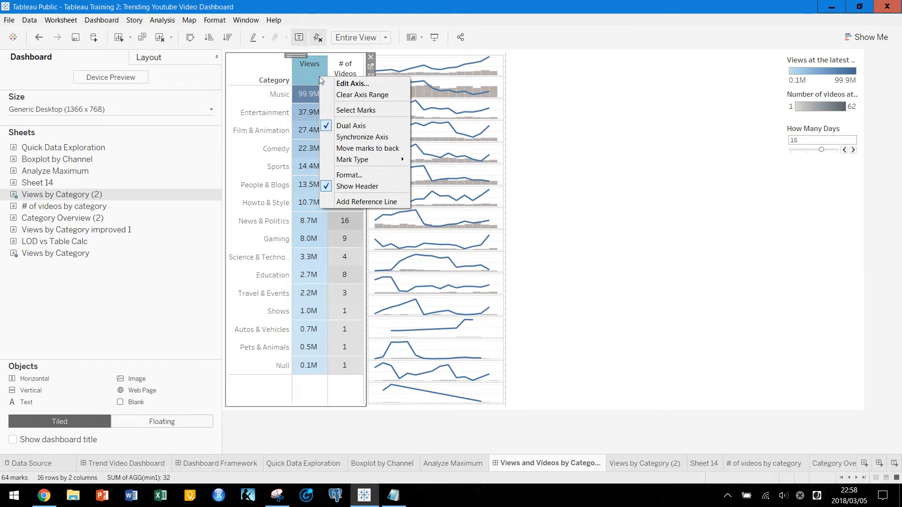
left_click(358, 186)
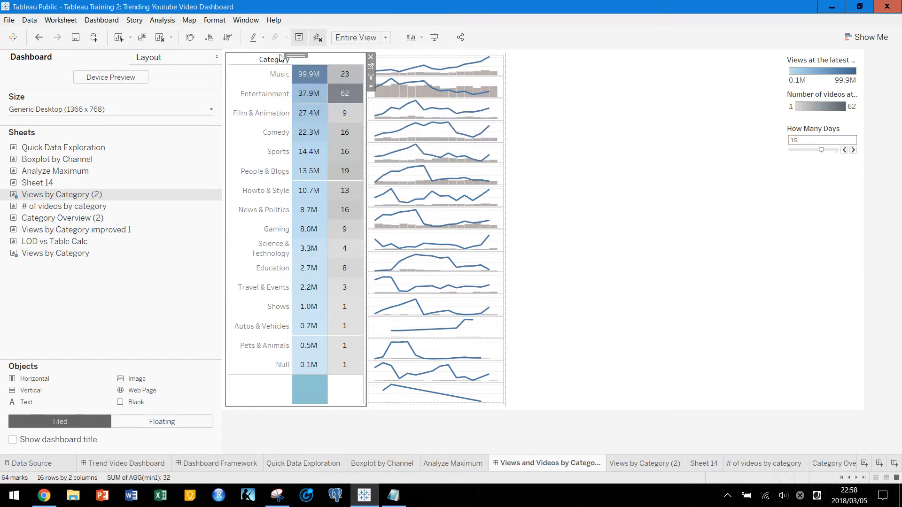
Hide the Category field label for rows above the category names in the KPI table
right_click(254, 61)
right_click(254, 60)
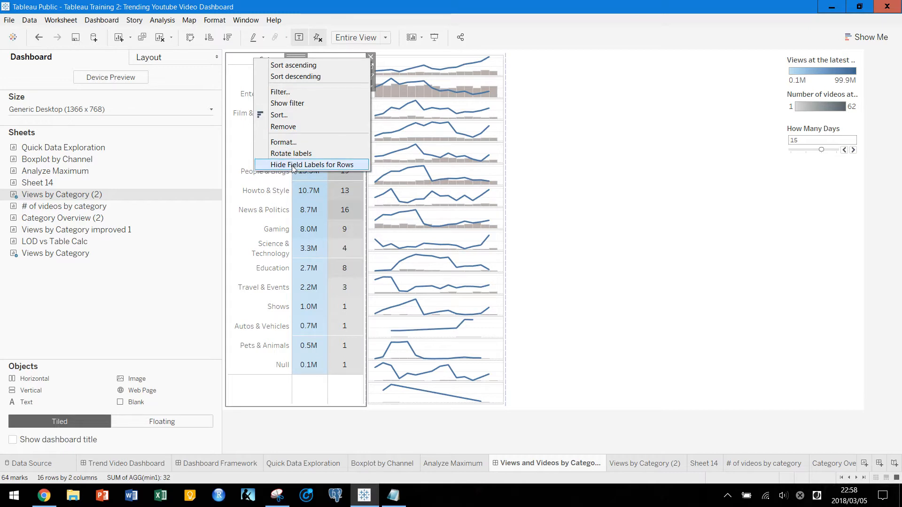
left_click(366, 165)
left_click(634, 332)
Shrink the empty axis strip beneath the KPI table so its rows line up with the sparklines
left_click(311, 392)
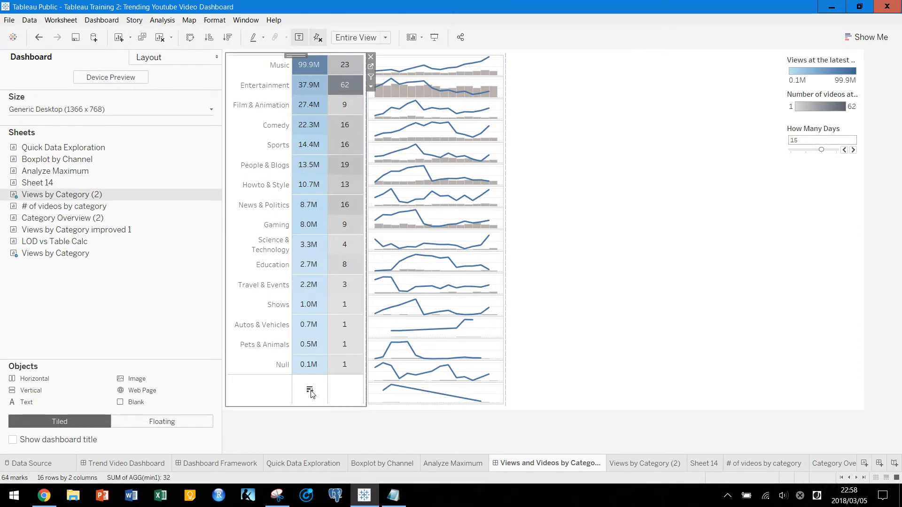
left_click(312, 392)
left_click_drag(322, 395, 323, 399)
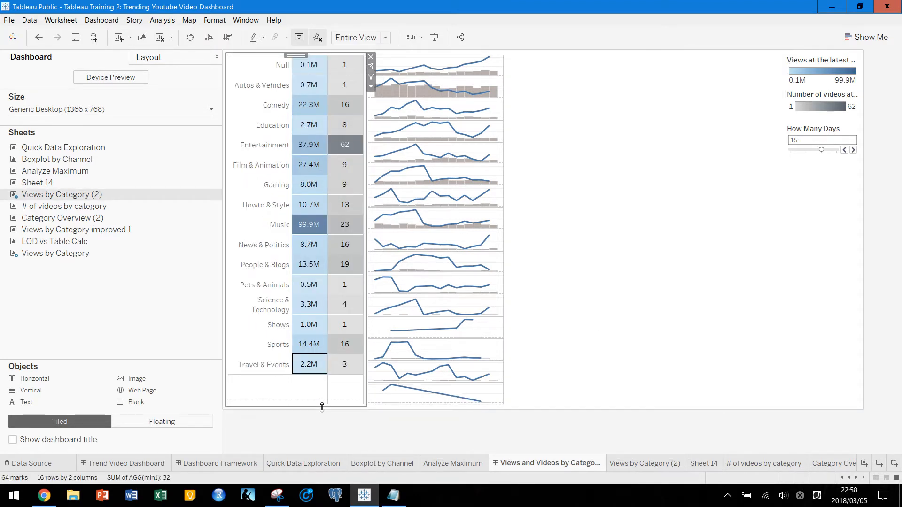
left_click(379, 421)
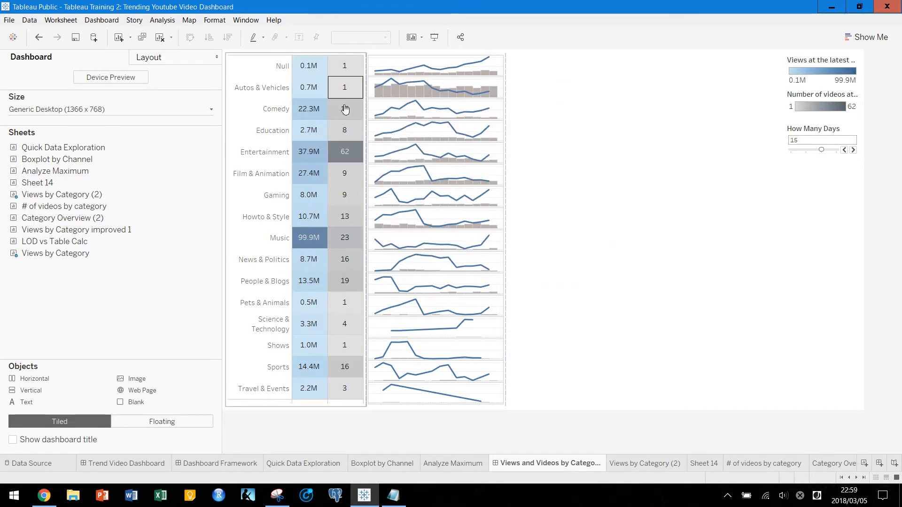
On the Views by Category (2) sheet, sort Category descending by the sum of Views at the latest day (with LOD), and return to the dashboard
left_click(266, 90)
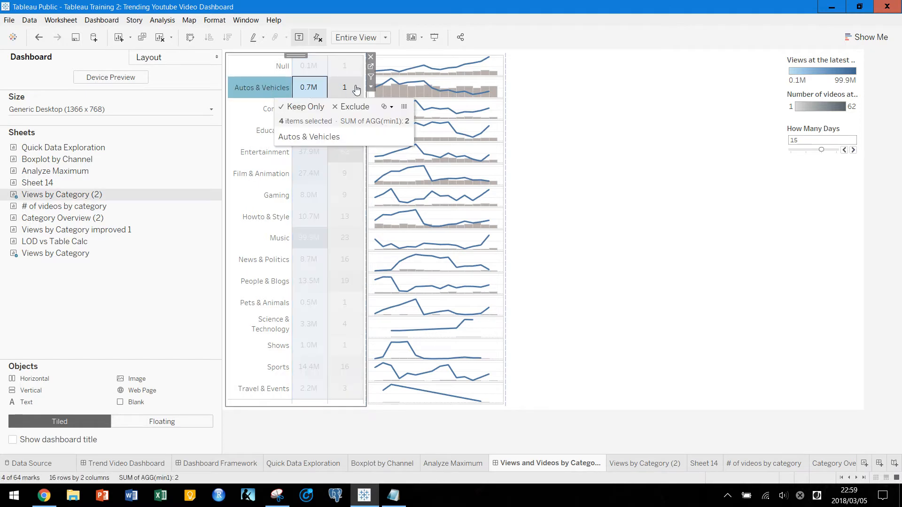
left_click(370, 66)
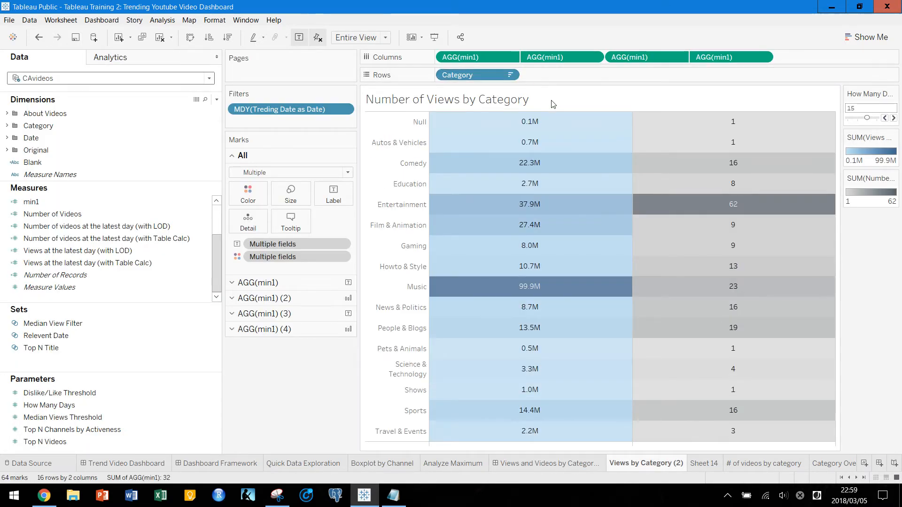
left_click(511, 75)
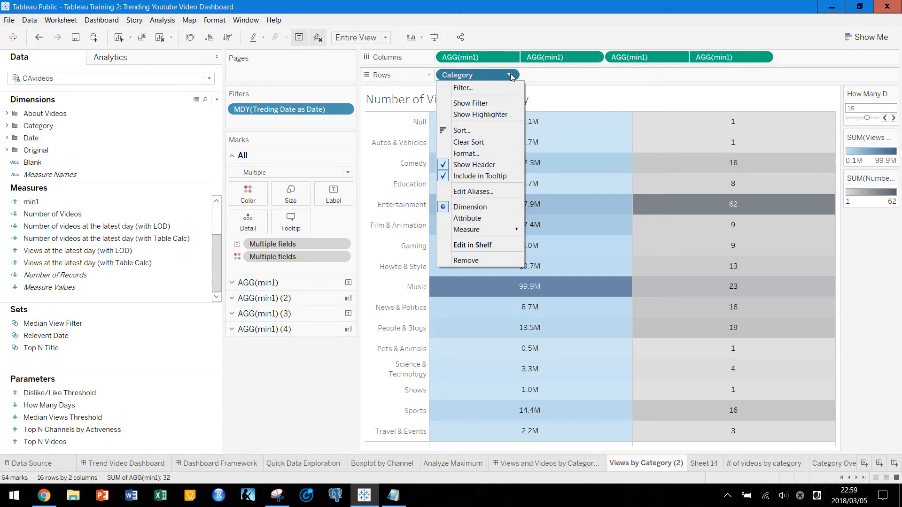
left_click(484, 134)
left_click(399, 248)
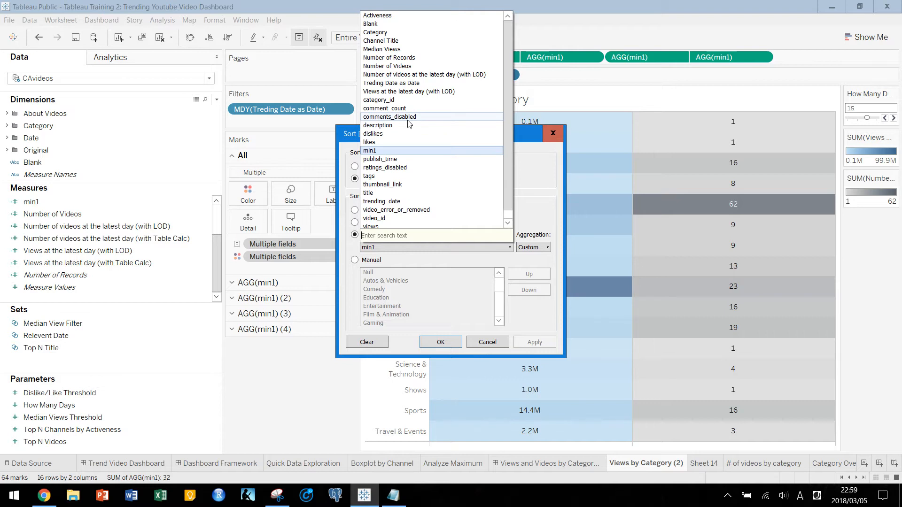
left_click(442, 93)
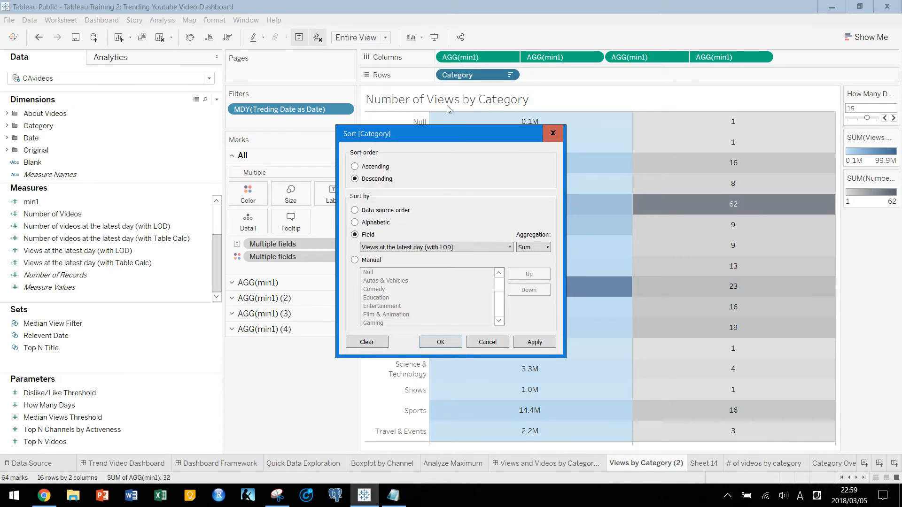
left_click(534, 342)
left_click_drag(465, 134, 201, 134)
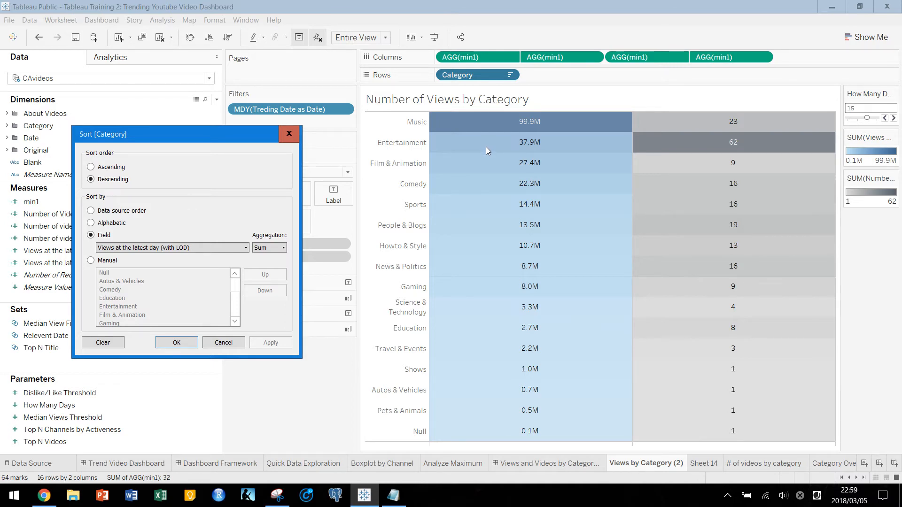
left_click(192, 344)
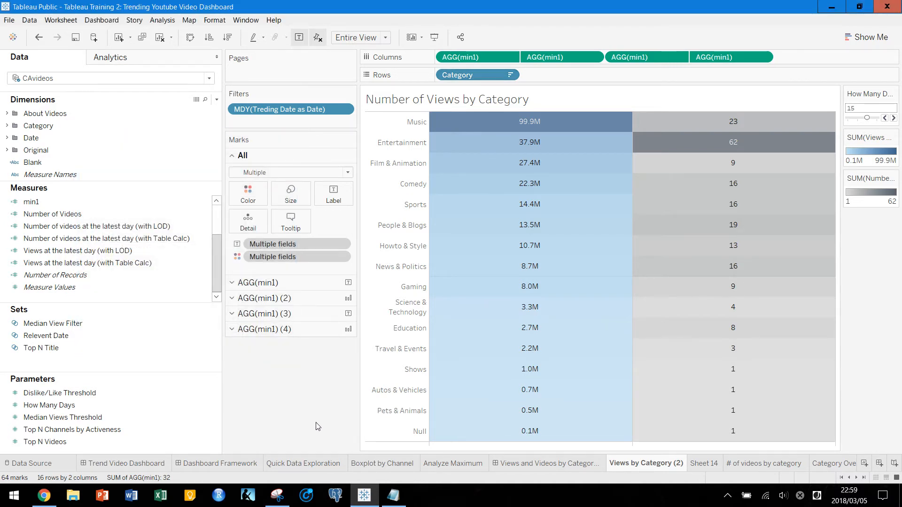
left_click(550, 464)
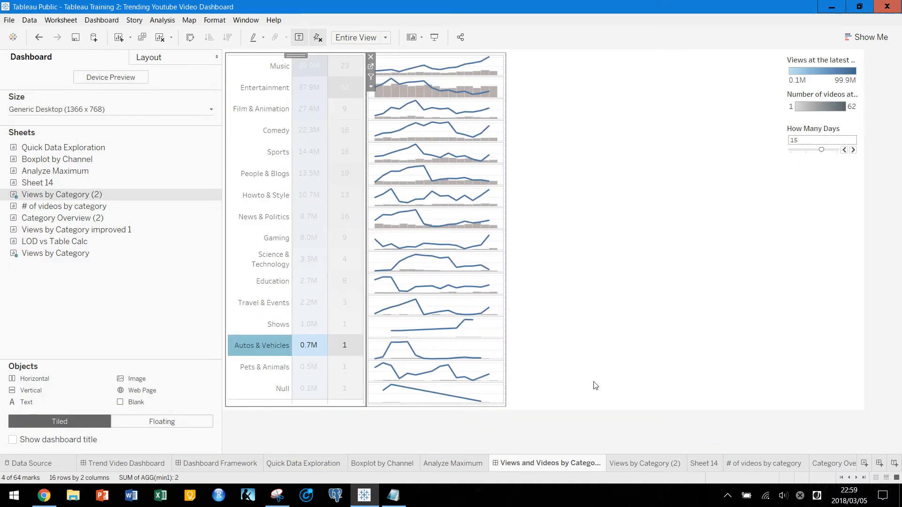
left_click(346, 348)
left_click(372, 342)
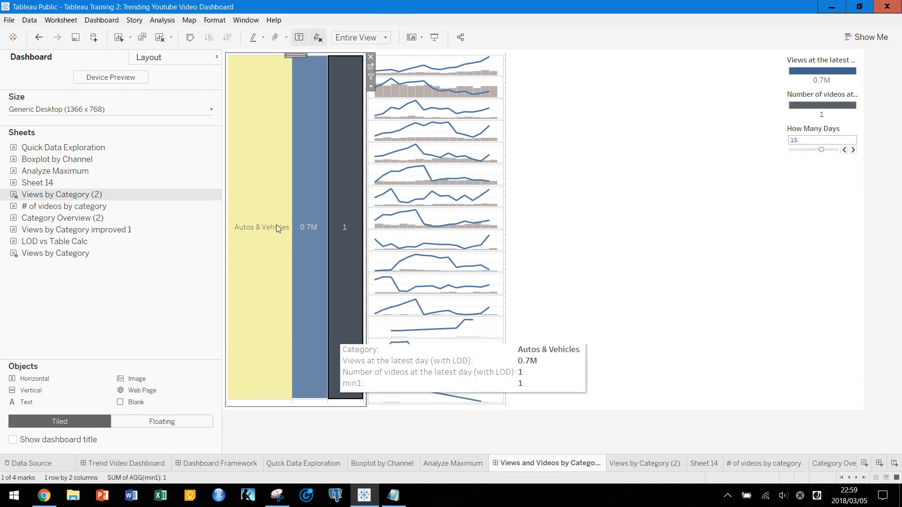
key("ctrl+z")
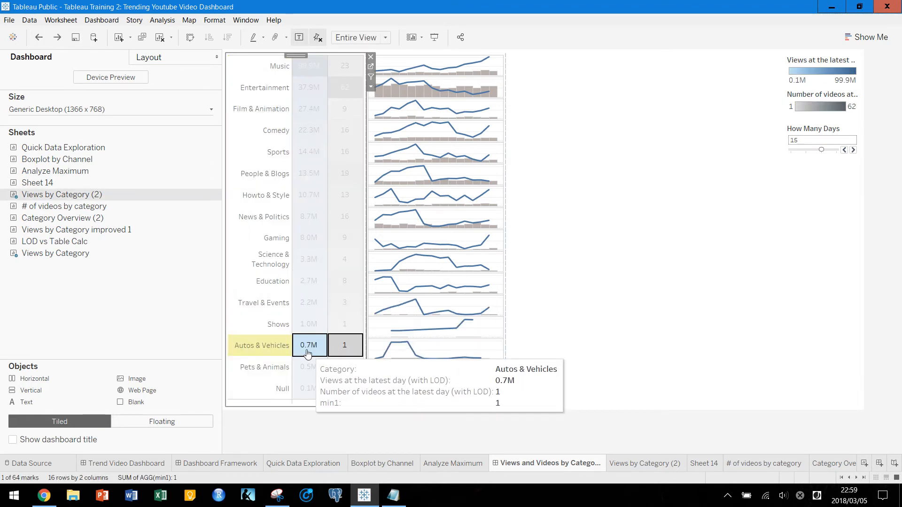
Clear the Autos & Vehicles selection and compare the category dashboard with the Trend Video Dashboard
left_click(602, 288)
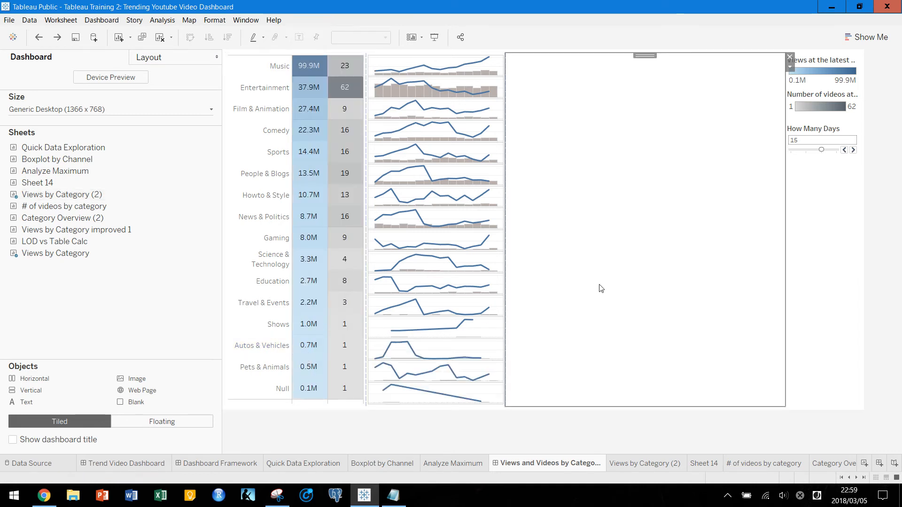
left_click(560, 447)
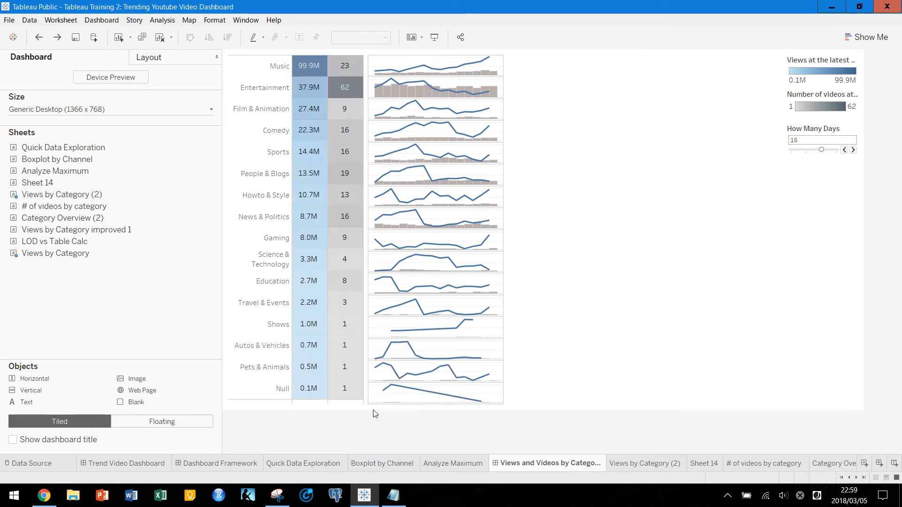
left_click(160, 467)
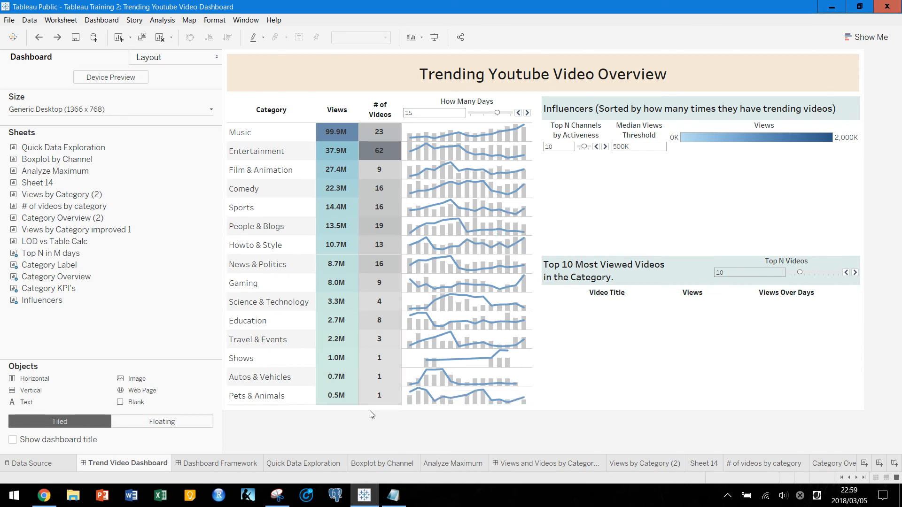
left_click(523, 459)
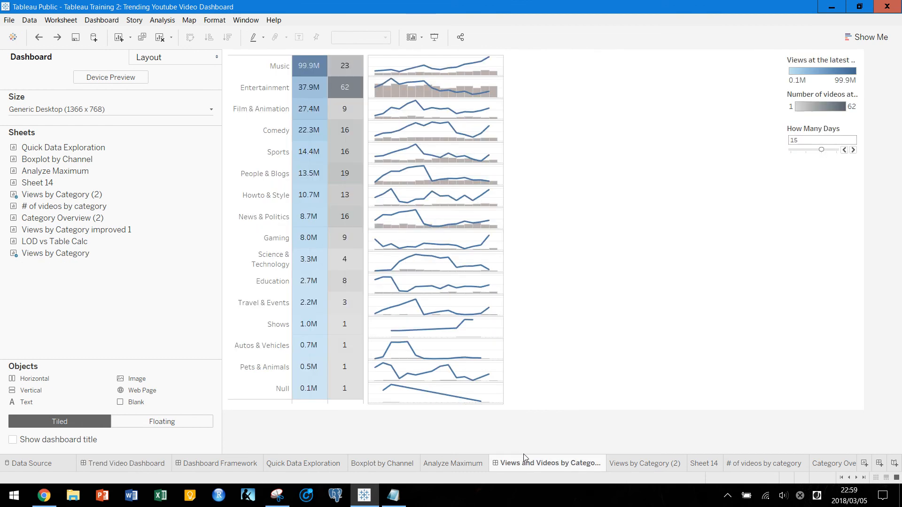
left_click(728, 495)
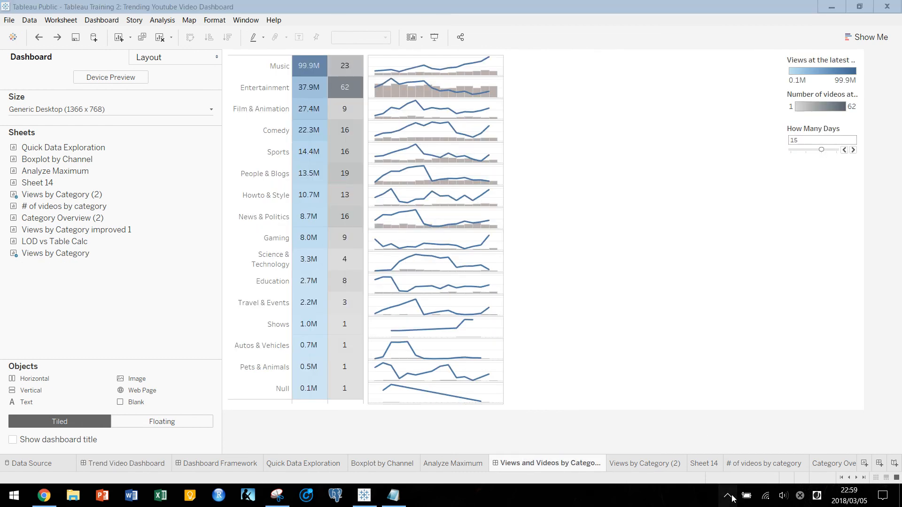
right_click(706, 476)
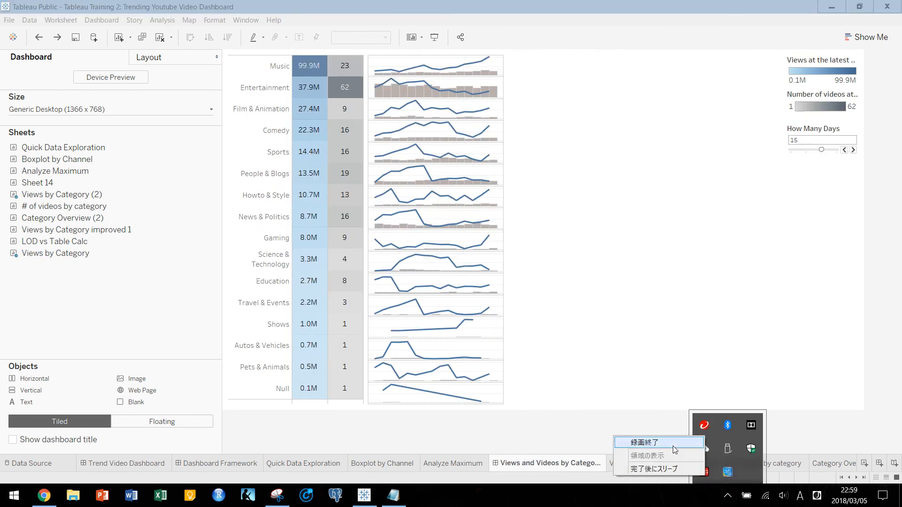